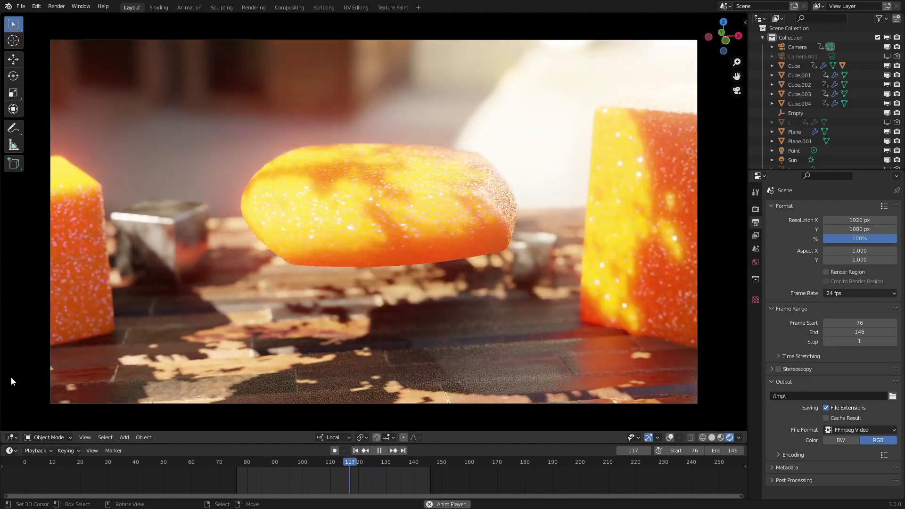
# Step: Stop playback at frame 68 and add a cube mesh scaled down to roughly the orange character's size
pyautogui.press('space')
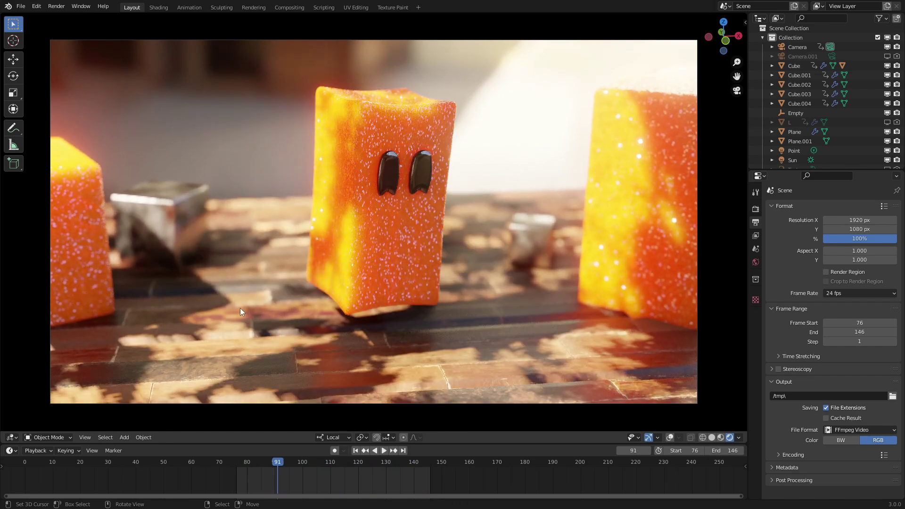
pyautogui.moveTo(281, 493); pyautogui.dragTo(214, 490)
pyautogui.hotkey('shift', 'a')
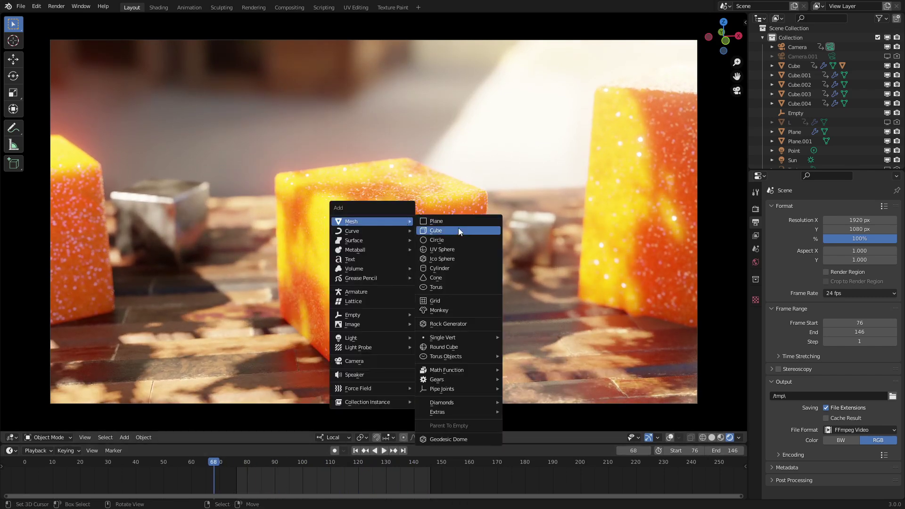
pyautogui.click(458, 230)
pyautogui.press('s')
pyautogui.click(475, 296)
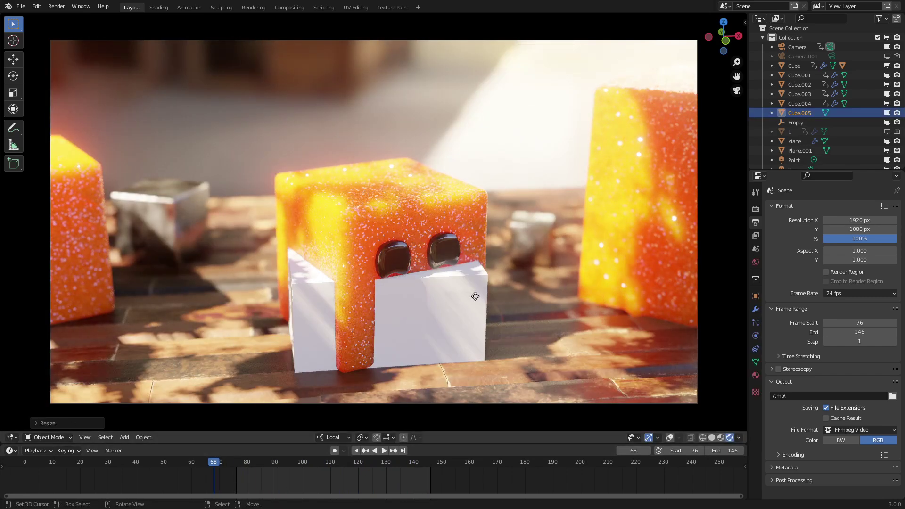
# Step: Move the new cube out of the orange character, shifting it along the tabletop without changing its height
pyautogui.press('g')
pyautogui.click(559, 242)
pyautogui.moveTo(523, 236); pyautogui.dragTo(539, 247, button='middle')
pyautogui.press('g')
pyautogui.hotkey('shift', 'z')
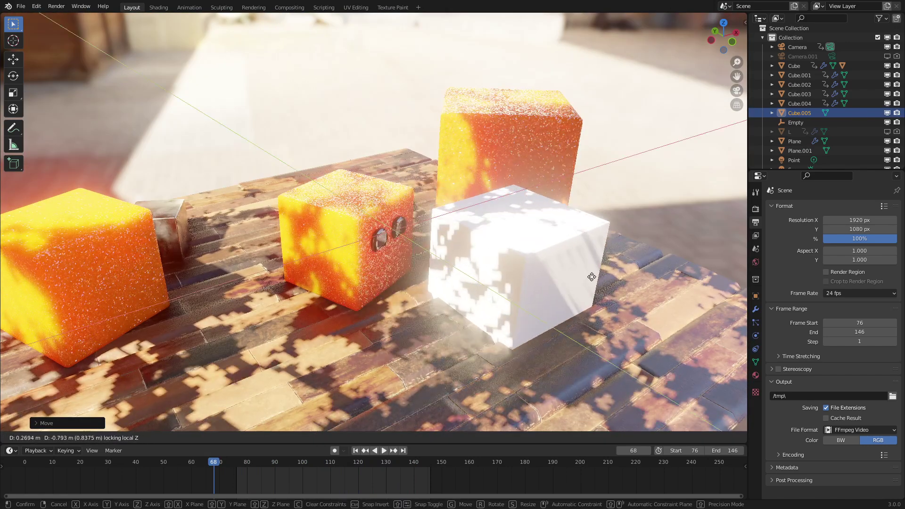
pyautogui.click(552, 322)
# Step: Switch the viewport to solid shading and resize the new cube
pyautogui.press('z')
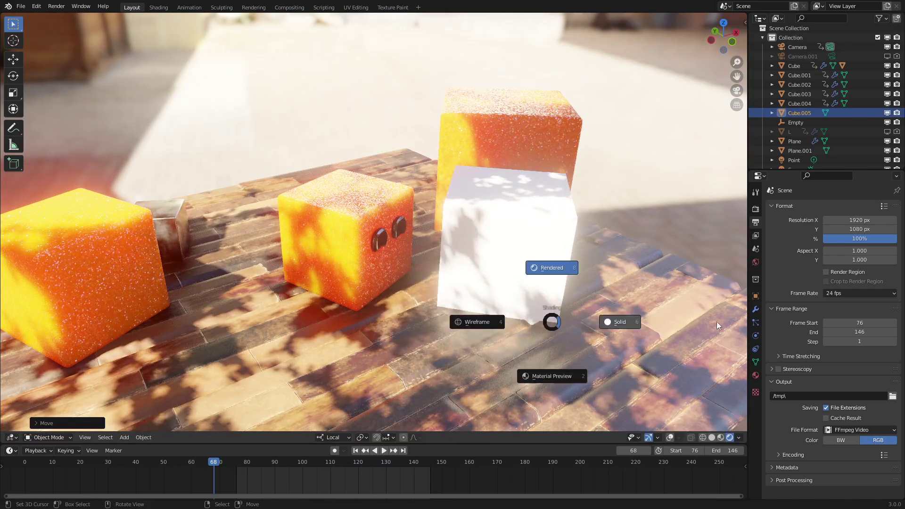
pyautogui.click(718, 325)
pyautogui.press('s')
pyautogui.click(629, 299)
pyautogui.moveTo(627, 293); pyautogui.dragTo(535, 269, button='middle')
pyautogui.scroll(2, 553, 269)
# Step: Add a Bevel modifier to the new cube and set its segments to 4
pyautogui.click(756, 308)
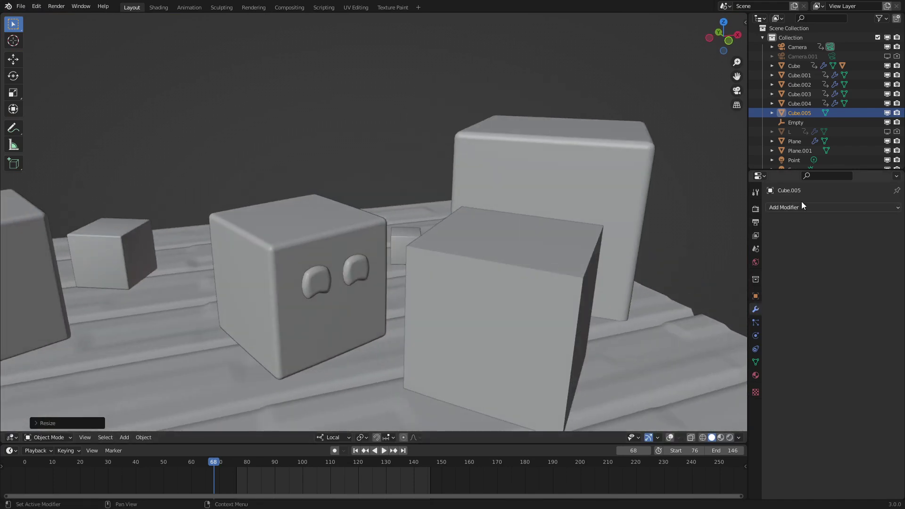
pyautogui.click(796, 207)
pyautogui.click(709, 246)
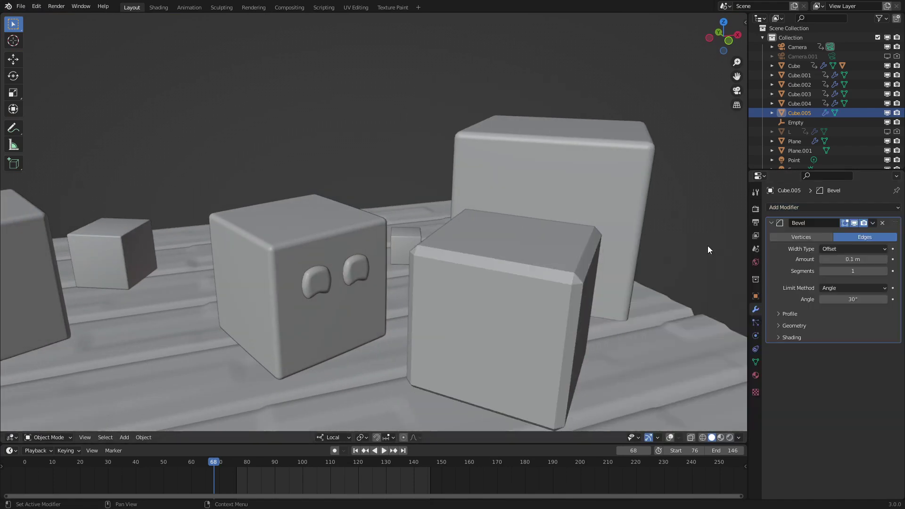
pyautogui.moveTo(708, 248); pyautogui.dragTo(531, 245, button='middle')
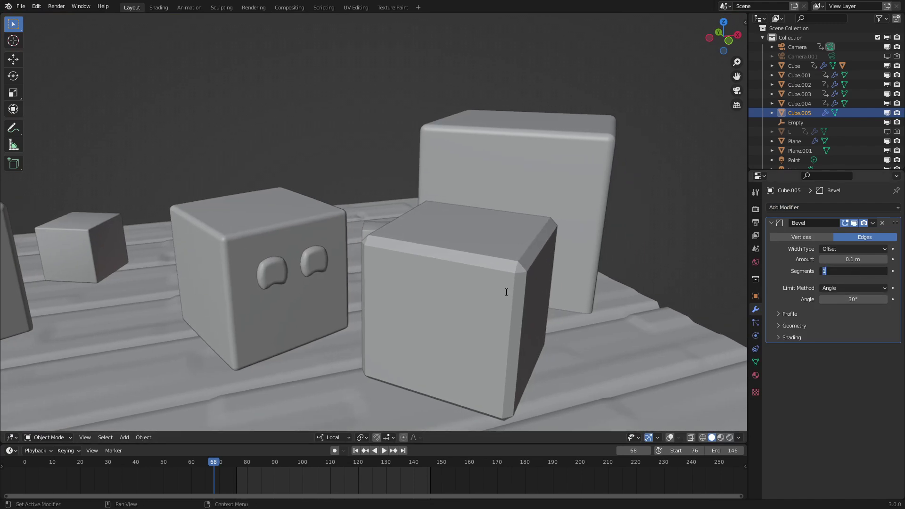
pyautogui.write('4')
pyautogui.press('Return')
pyautogui.moveTo(496, 287); pyautogui.dragTo(515, 261, button='middle')
pyautogui.scroll(3, 481, 252)
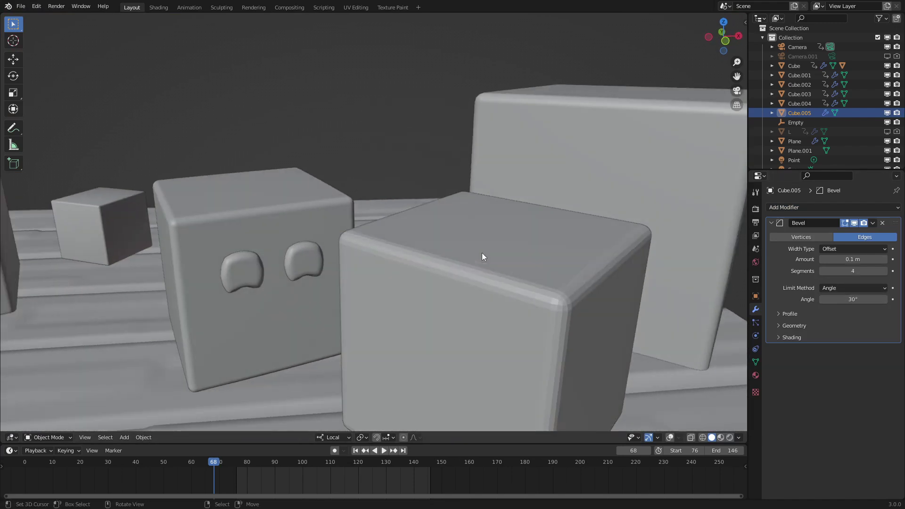
# Step: Shade the bevelled cube smooth
pyautogui.rightClick(482, 253)
pyautogui.click(484, 254)
pyautogui.moveTo(508, 276); pyautogui.dragTo(527, 206, button='middle')
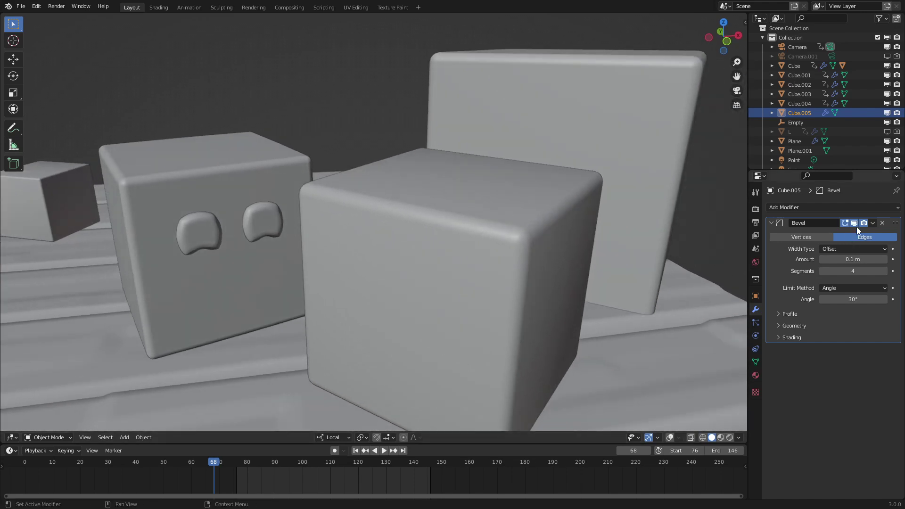
# Step: Enable Harden Normals in the Bevel modifier's shading options and Auto Smooth for the cube's mesh normals
pyautogui.click(792, 338)
pyautogui.click(854, 353)
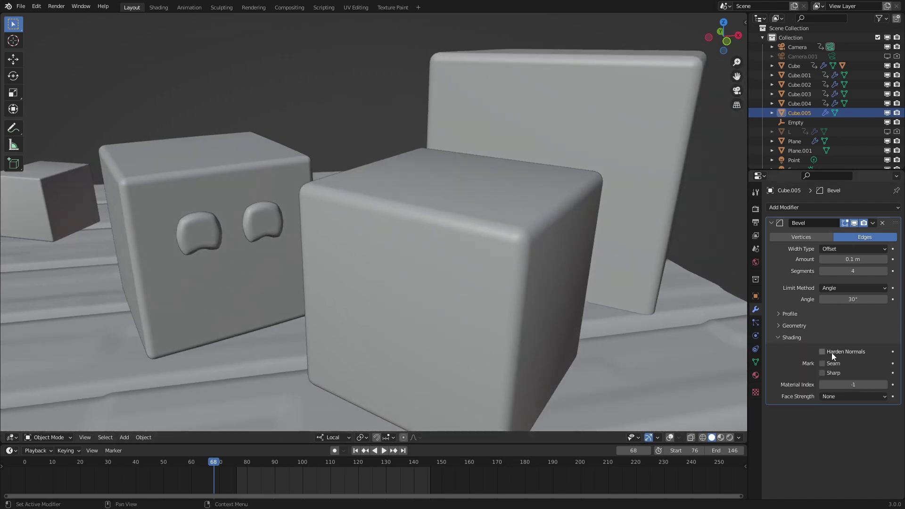
pyautogui.click(755, 362)
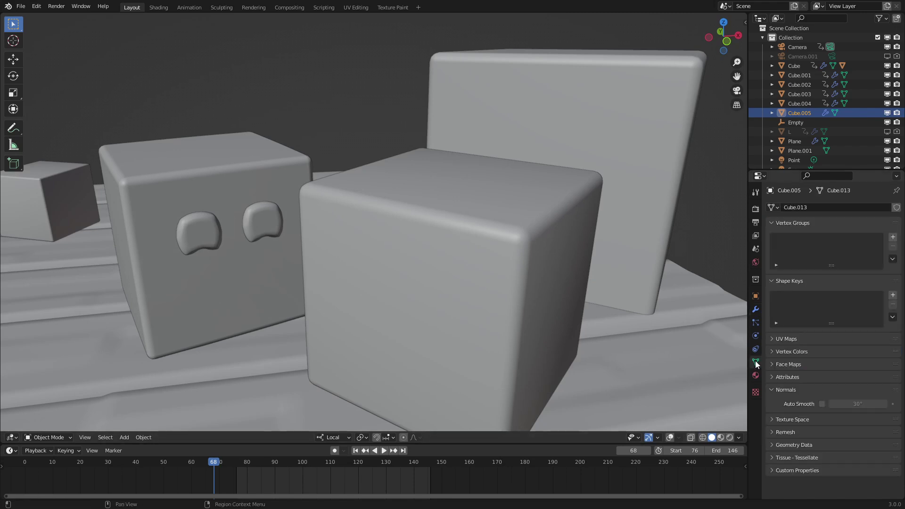
pyautogui.click(822, 404)
pyautogui.click(756, 309)
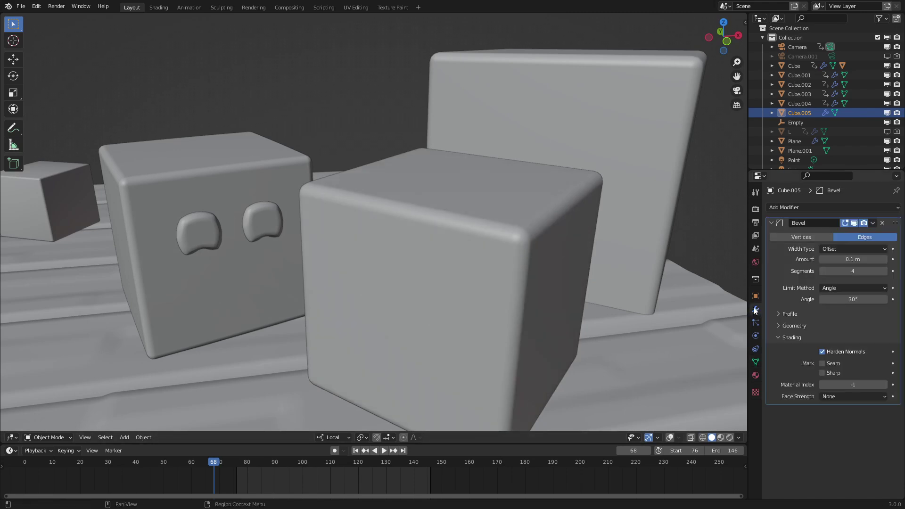
# Step: Compare the cube's shading with Harden Normals off and on, leaving the option enabled
pyautogui.click(825, 352)
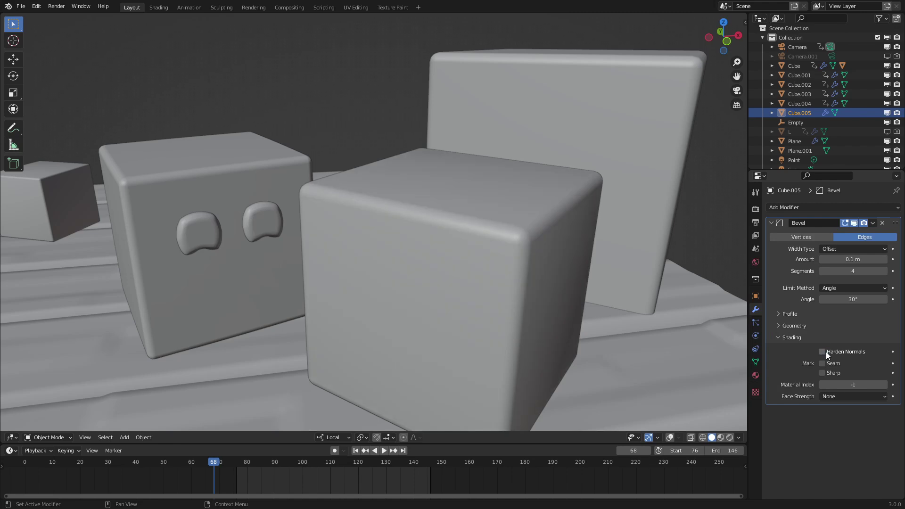
pyautogui.click(825, 352)
pyautogui.click(826, 352)
pyautogui.click(826, 351)
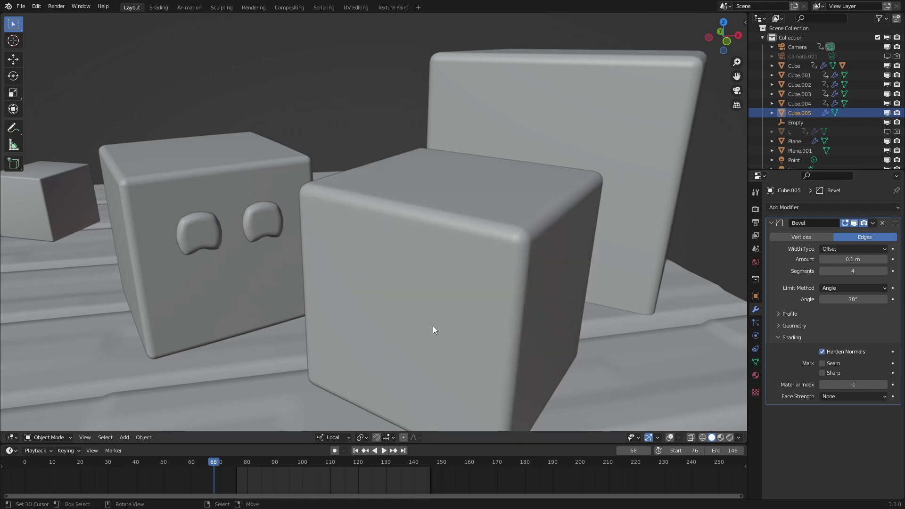
# Step: Display the scene in rendered shading and create a new material for the cube in the Shading workspace
pyautogui.moveTo(433, 326); pyautogui.dragTo(452, 334, button='middle')
pyautogui.press('z')
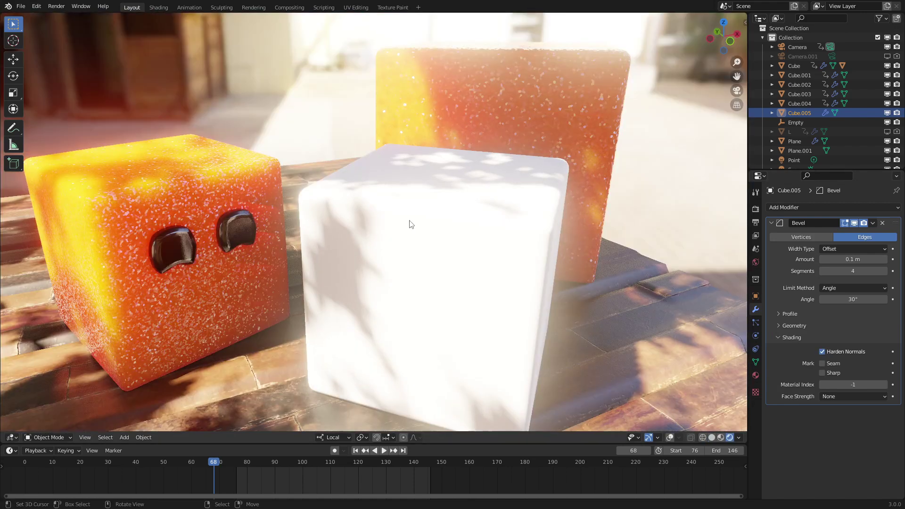
pyautogui.moveTo(410, 224); pyautogui.dragTo(448, 196, button='middle')
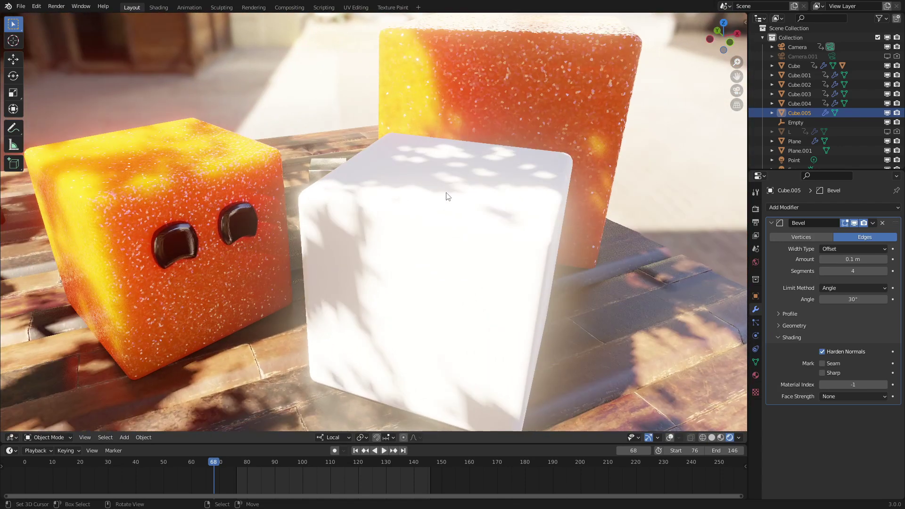
pyautogui.click(159, 8)
pyautogui.click(213, 20)
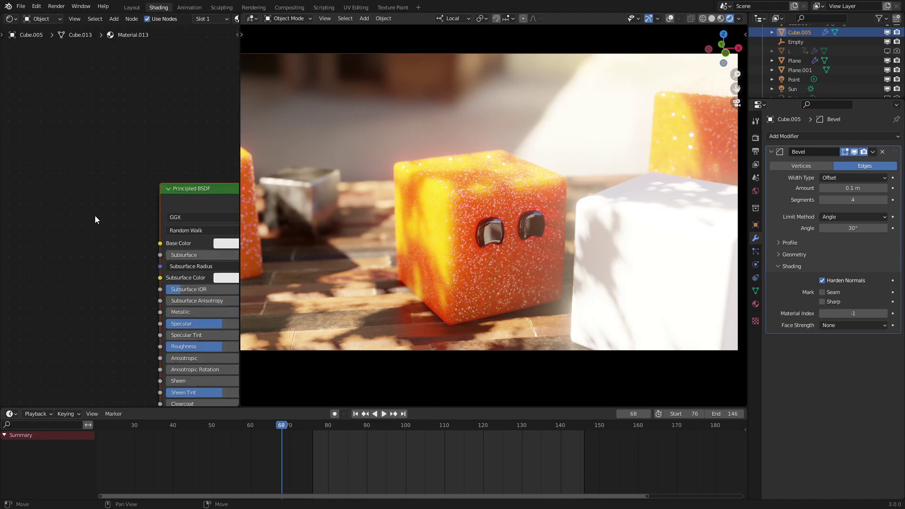
# Step: Add an RGB node in front of the Principled BSDF node
pyautogui.scroll(2, 113, 182)
pyautogui.moveTo(113, 182); pyautogui.dragTo(154, 206, button='middle')
pyautogui.scroll(4, 100, 165)
pyautogui.click(99, 197)
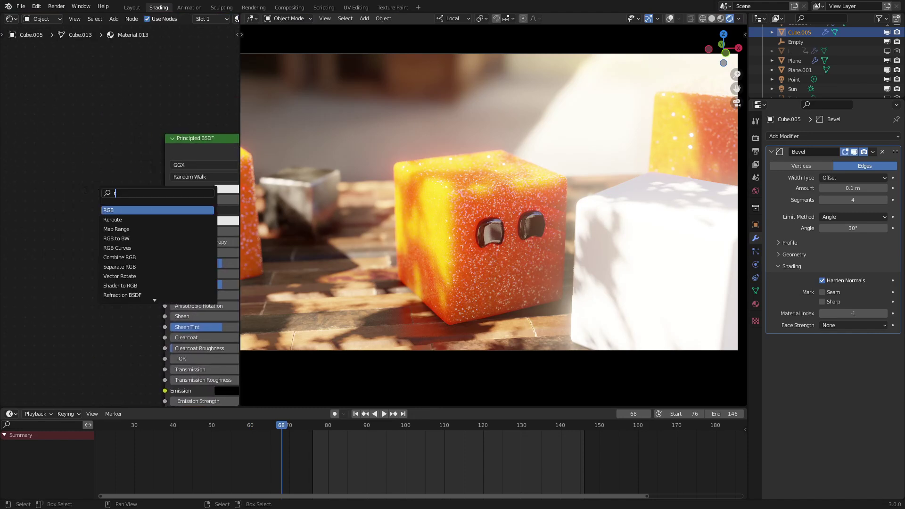
pyautogui.write('r')
pyautogui.click(118, 210)
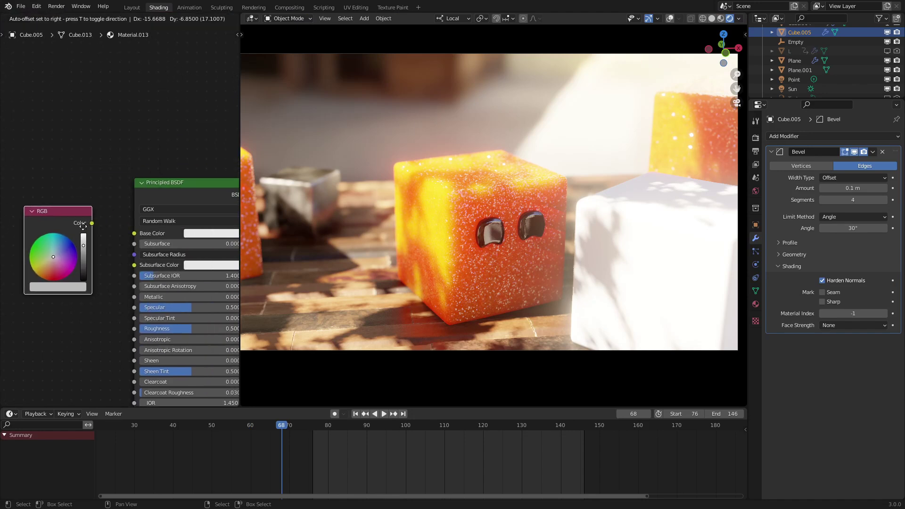
pyautogui.rightClick(82, 226)
# Step: Connect the RGB node's colour to both Base Color and Subsurface Color through a shared reroute point
pyautogui.moveTo(134, 235); pyautogui.dragTo(135, 234)
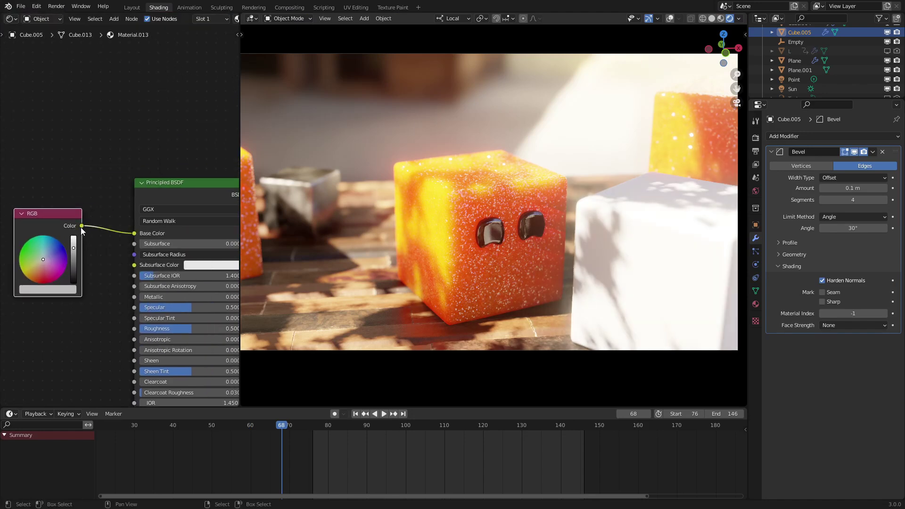
pyautogui.moveTo(146, 265); pyautogui.dragTo(143, 264)
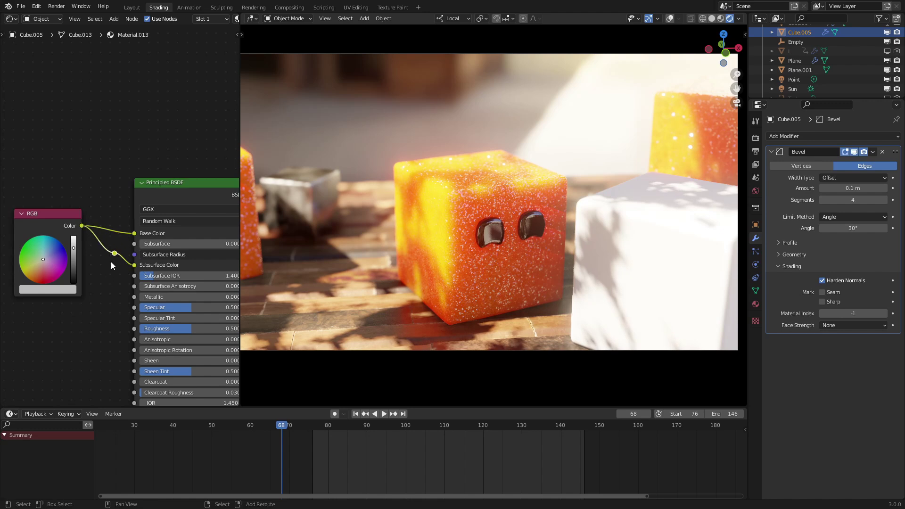
pyautogui.hotkey('ctrl', 'z')
pyautogui.keyDown('shift'); pyautogui.moveTo(112, 210); pyautogui.dragTo(101, 267, button='right'); pyautogui.keyUp('shift')
# Step: Set the RGB node's colour to a fully saturated orange with value 1.000
pyautogui.moveTo(32, 272); pyautogui.dragTo(32, 281)
pyautogui.moveTo(570, 235); pyautogui.dragTo(492, 241, button='middle')
pyautogui.scroll(5, 481, 233)
pyautogui.click(62, 286)
pyautogui.scroll(6, 51, 187)
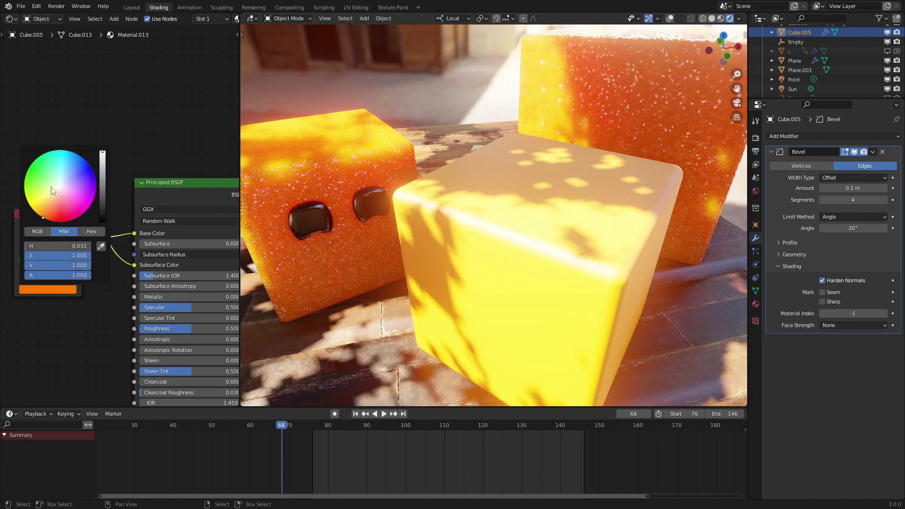
pyautogui.moveTo(383, 226); pyautogui.dragTo(383, 236, button='middle')
pyautogui.moveTo(85, 245); pyautogui.dragTo(84, 246)
# Step: Lower the Principled BSDF roughness to 0.041 for a glossy surface
pyautogui.moveTo(143, 273); pyautogui.dragTo(113, 242, button='middle')
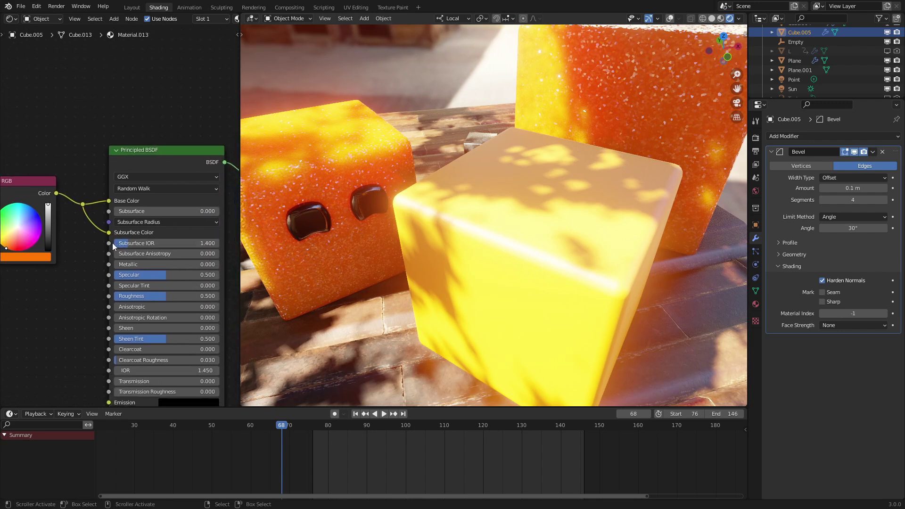
pyautogui.moveTo(168, 292); pyautogui.dragTo(124, 292)
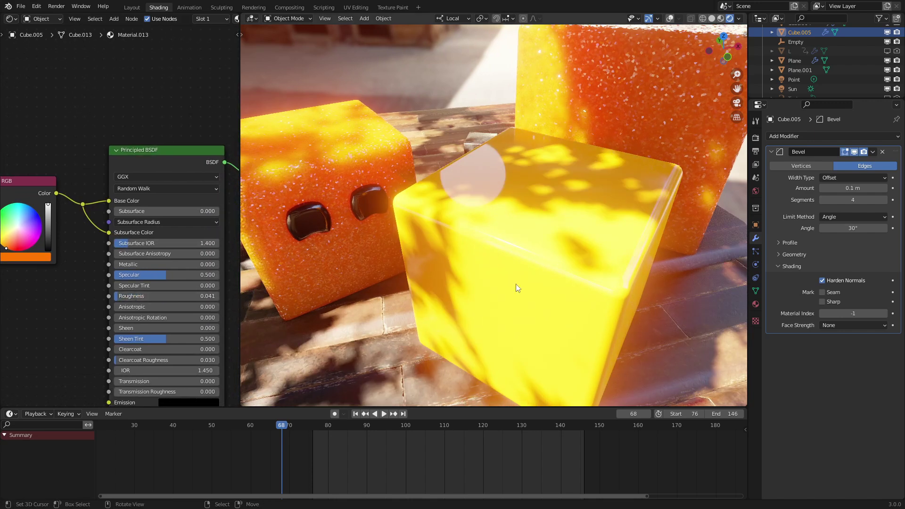
pyautogui.moveTo(515, 283)
pyautogui.mouseDown(button='middle')
pyautogui.moveTo(465, 269)
pyautogui.moveTo(500, 276)
pyautogui.mouseUp(button='middle')
# Step: Add a Voronoi Texture node below the RGB node and set its dimensions to 2D
pyautogui.scroll(-3, 77, 309)
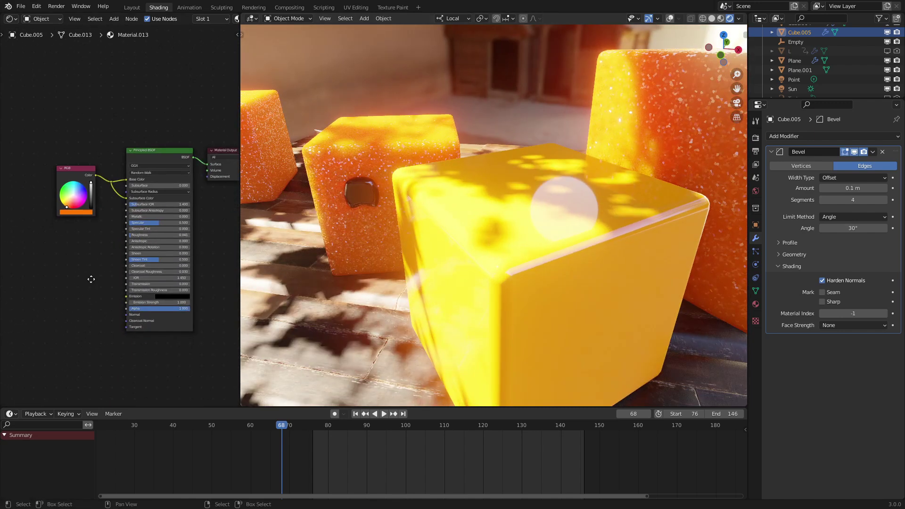
pyautogui.scroll(1, 92, 275)
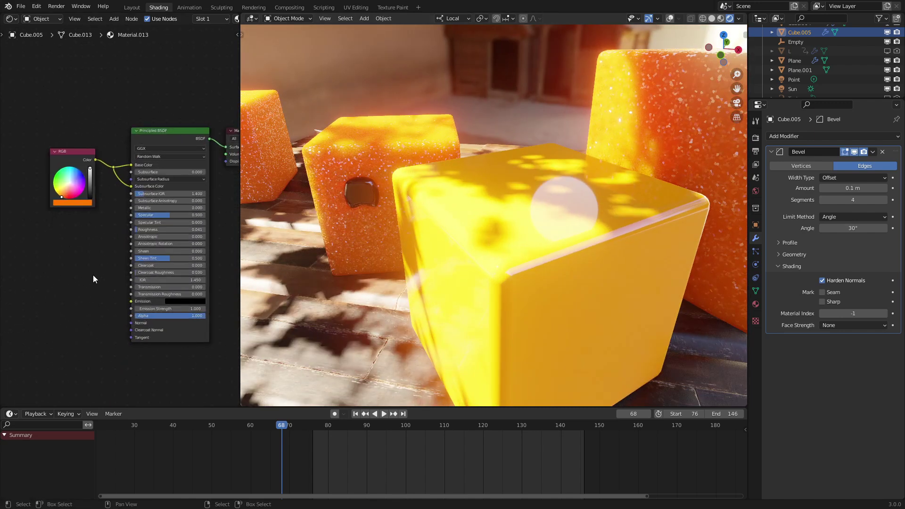
pyautogui.moveTo(92, 276); pyautogui.dragTo(125, 208, button='middle')
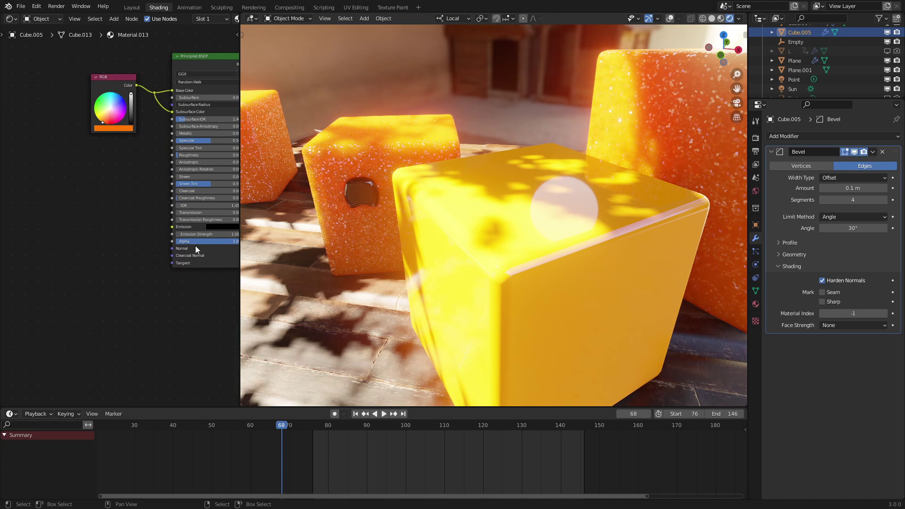
pyautogui.scroll(2, 116, 202)
pyautogui.hotkey('shift', 'a')
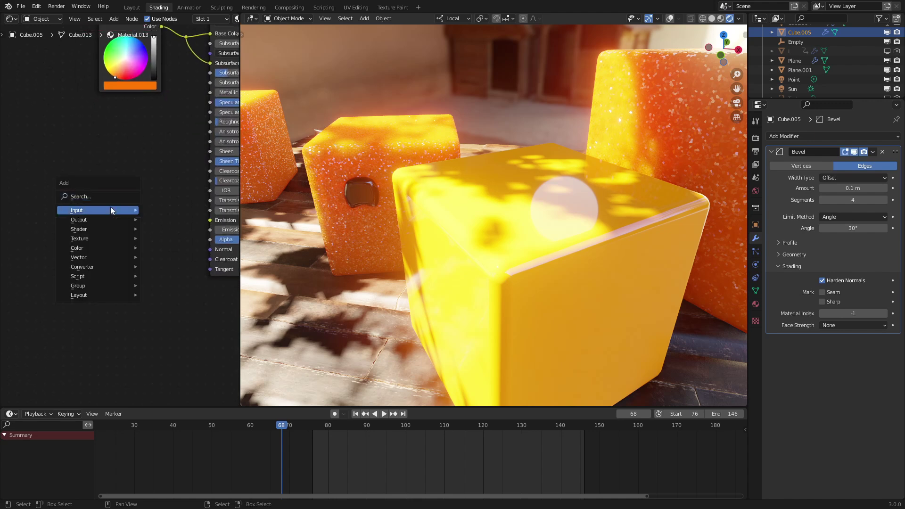
pyautogui.moveTo(94, 239)
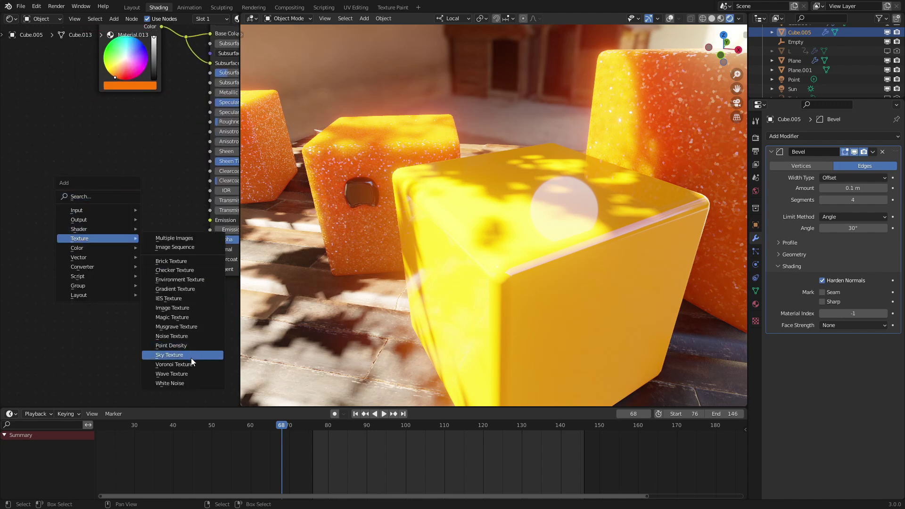
pyautogui.click(191, 365)
pyautogui.click(126, 241)
pyautogui.click(125, 237)
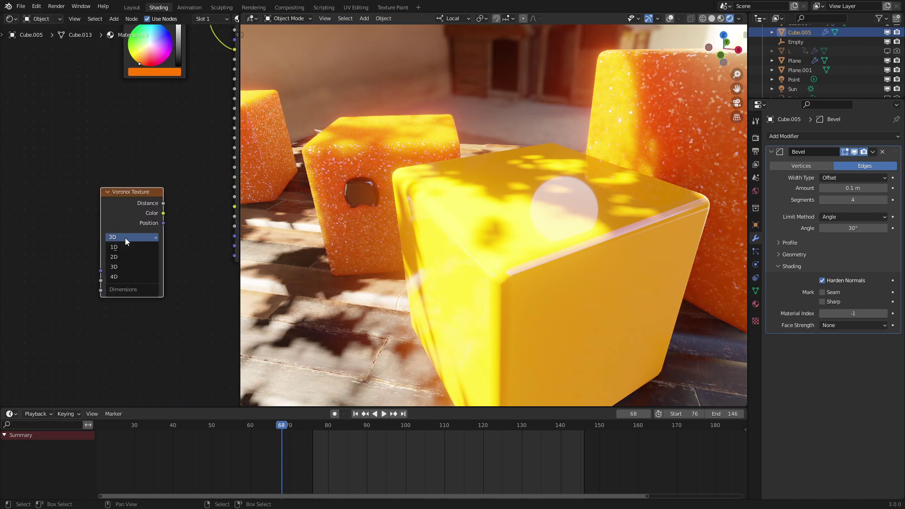
pyautogui.click(117, 257)
pyautogui.moveTo(115, 205); pyautogui.dragTo(73, 229)
# Step: Add a UV Map node, connect its UV output to the Voronoi texture's Vector input, and place the two nodes closer together
pyautogui.moveTo(73, 229); pyautogui.dragTo(130, 204, button='middle')
pyautogui.hotkey('shift', 'a')
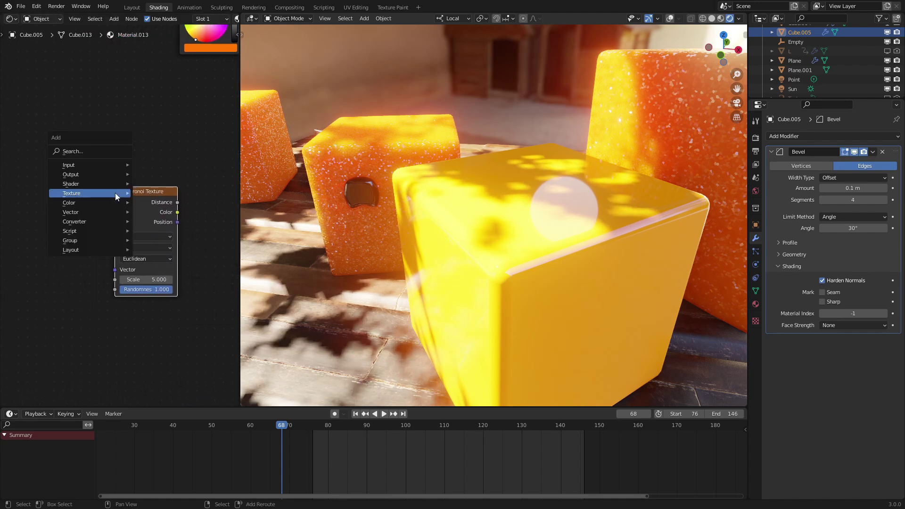
pyautogui.moveTo(78, 163)
pyautogui.click(157, 310)
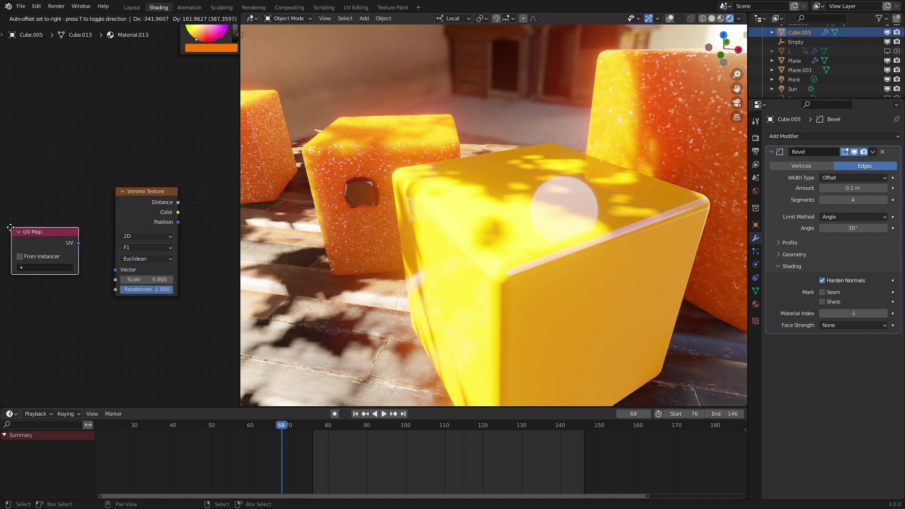
pyautogui.click(68, 243)
pyautogui.moveTo(126, 271); pyautogui.dragTo(126, 270)
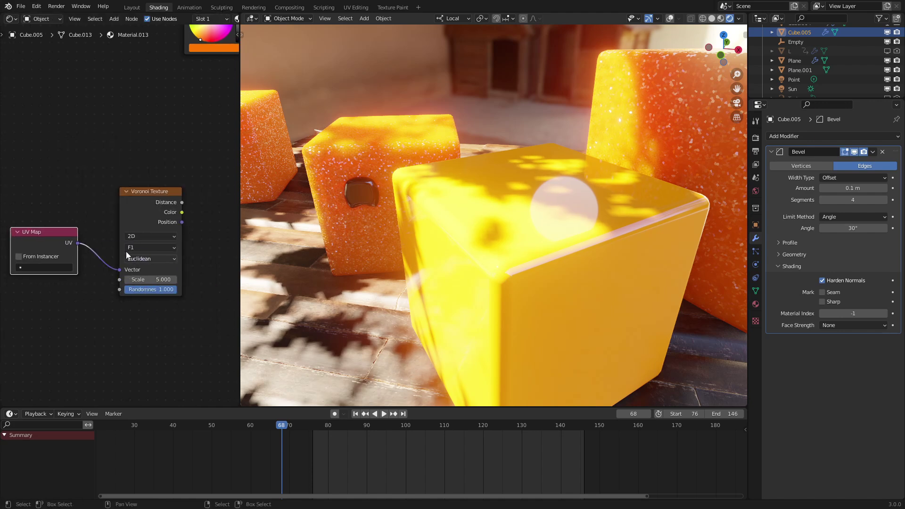
pyautogui.moveTo(135, 210); pyautogui.dragTo(108, 221)
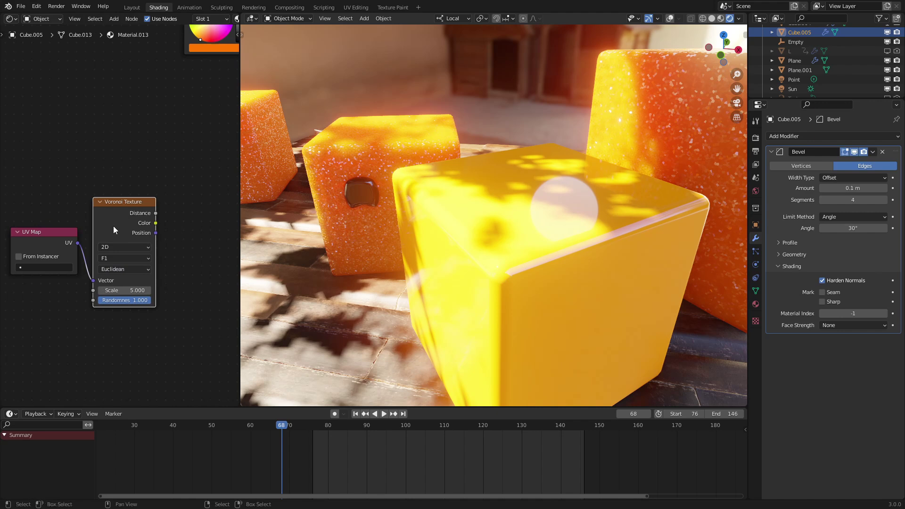
# Step: Preview the Voronoi texture's Color output on the cube and set the texture's scale to 500
pyautogui.keyDown('ctrl'); pyautogui.keyDown('shift'); pyautogui.click(113, 225); pyautogui.keyUp('shift'); pyautogui.keyUp('ctrl')
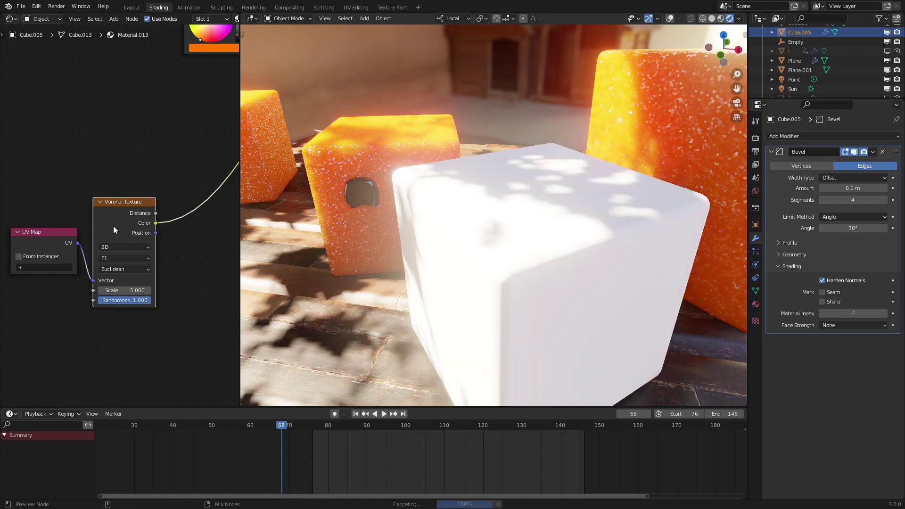
pyautogui.keyDown('ctrl'); pyautogui.keyDown('shift'); pyautogui.click(114, 225); pyautogui.keyUp('shift'); pyautogui.keyUp('ctrl')
pyautogui.moveTo(125, 290); pyautogui.dragTo(217, 290)
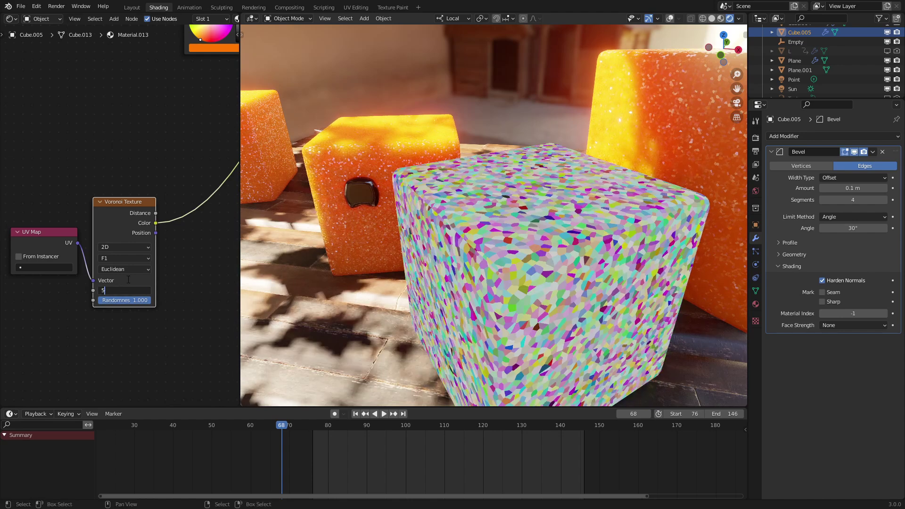
pyautogui.press('Return')
pyautogui.moveTo(483, 226); pyautogui.dragTo(548, 206, button='middle')
pyautogui.scroll(5, 548, 206)
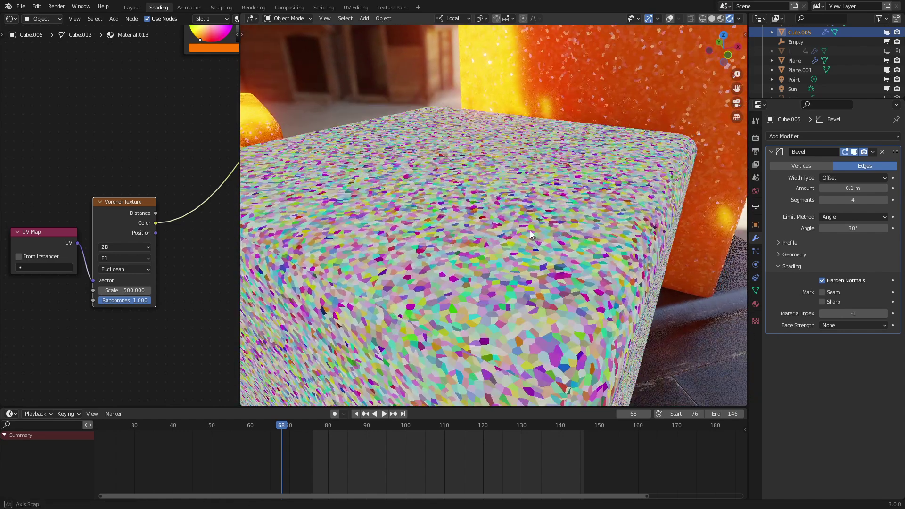
pyautogui.scroll(-5, 509, 216)
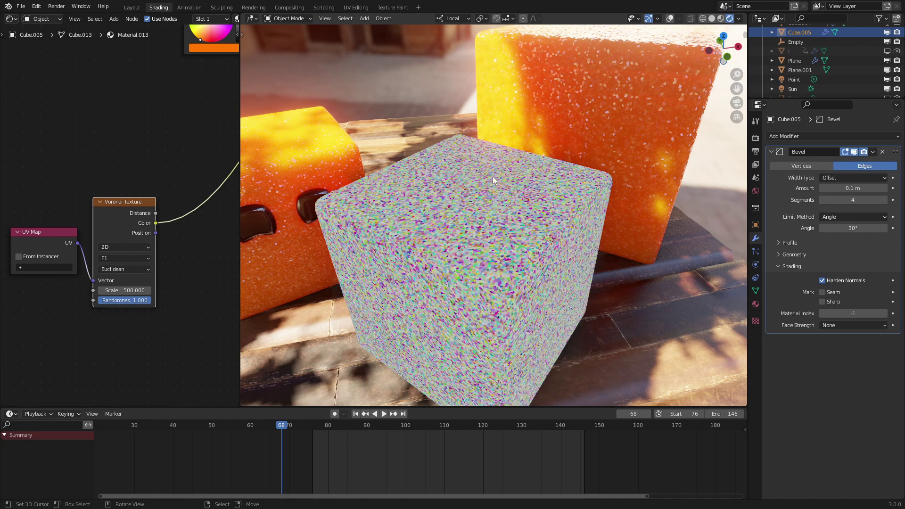
# Step: Add a Geometry node above the UV Map node
pyautogui.scroll(-3, 66, 152)
pyautogui.moveTo(55, 155); pyautogui.dragTo(70, 177, button='middle')
pyautogui.scroll(5, 72, 169)
pyautogui.hotkey('shift', 'a')
pyautogui.moveTo(70, 169)
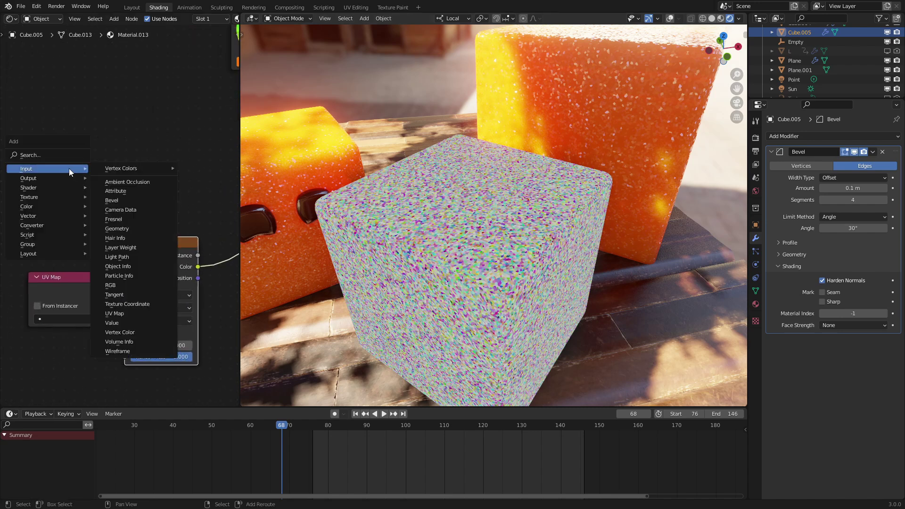
pyautogui.click(137, 228)
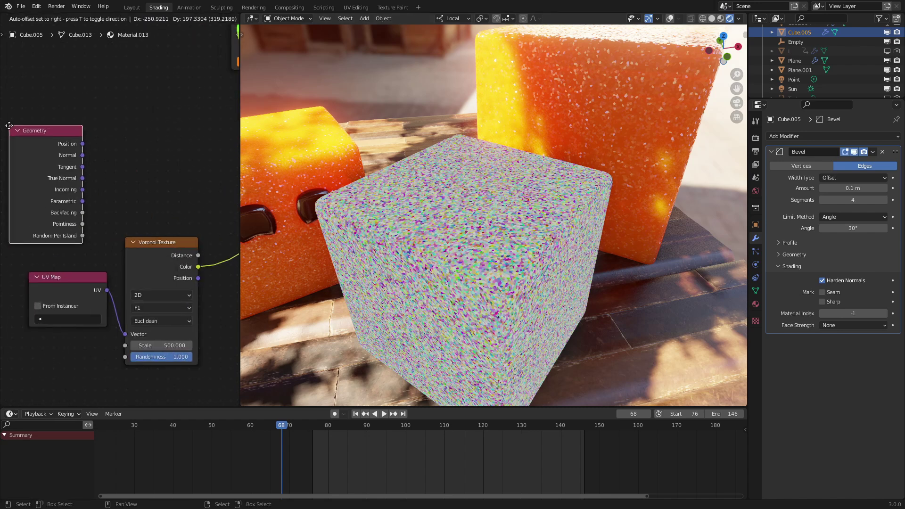
pyautogui.click(88, 175)
# Step: Add a Mix colour node set to Linear Light, with the Geometry Normal as Color1 and the Voronoi Color as Color2
pyautogui.scroll(-2, 113, 181)
pyautogui.moveTo(163, 166); pyautogui.dragTo(83, 201, button='middle')
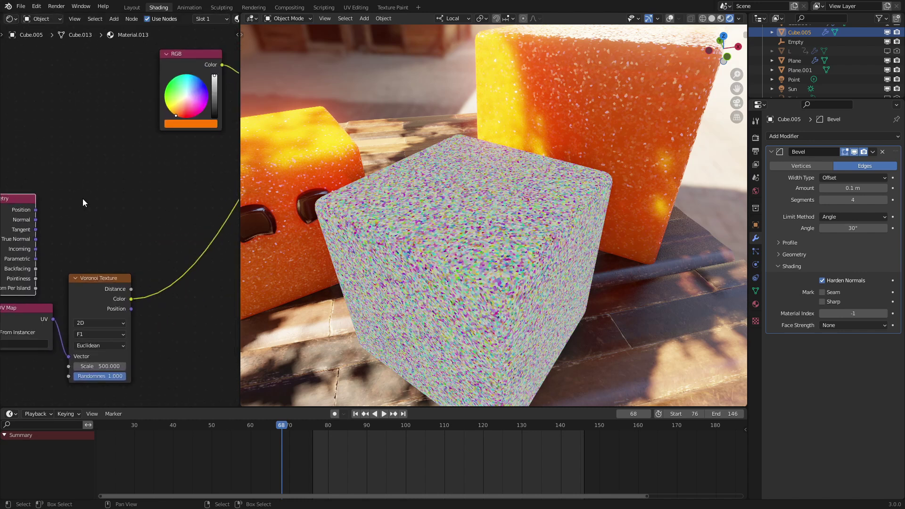
pyautogui.scroll(3, 125, 188)
pyautogui.press('q')
pyautogui.click(126, 183)
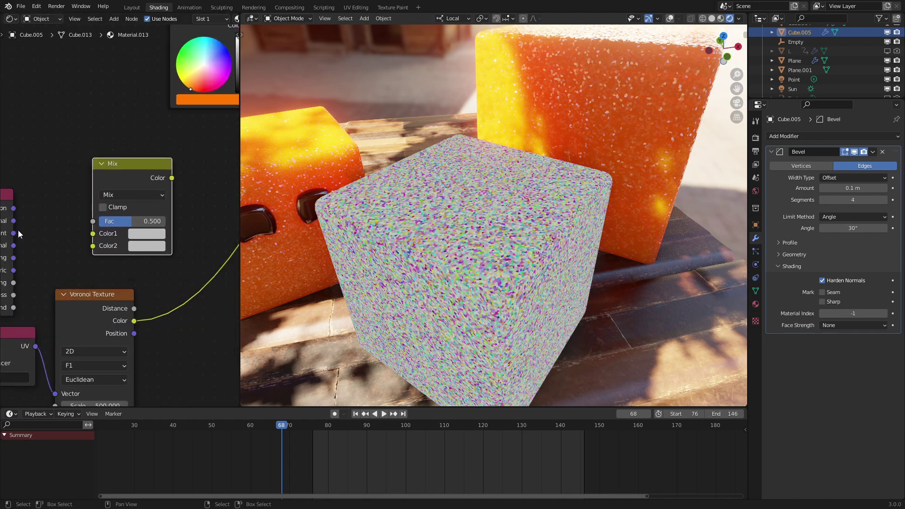
pyautogui.moveTo(19, 234); pyautogui.dragTo(51, 225, button='middle')
pyautogui.moveTo(44, 211); pyautogui.dragTo(127, 230)
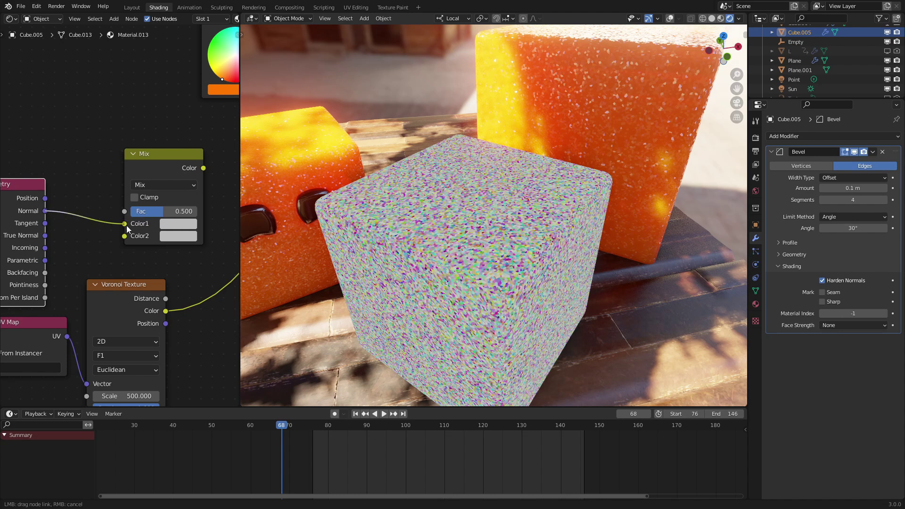
pyautogui.click(156, 185)
pyautogui.click(156, 340)
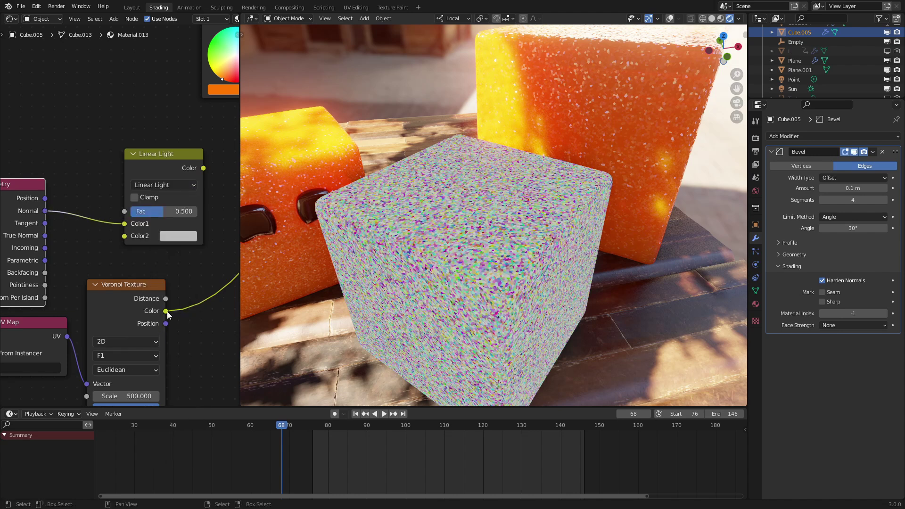
pyautogui.moveTo(120, 239); pyautogui.dragTo(122, 240)
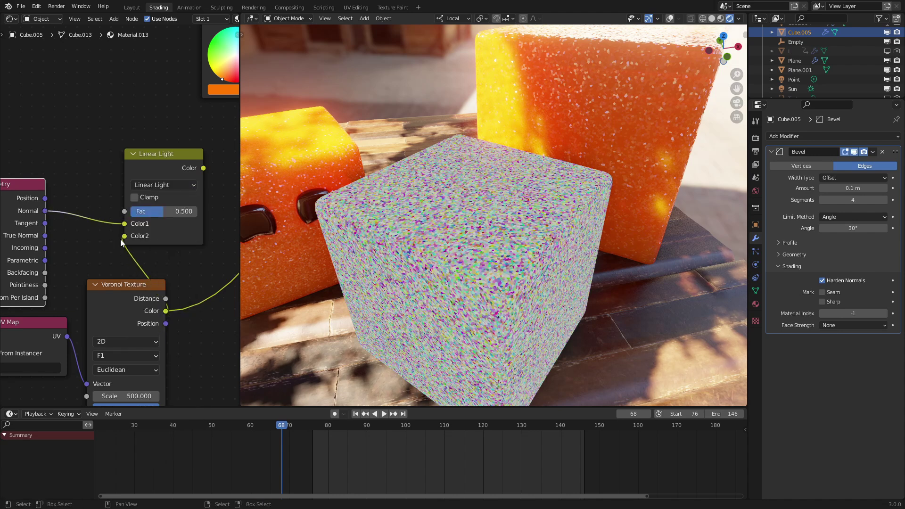
# Step: Preview the Principled BSDF, connect the Linear Light colour to its Normal input, and inspect the flecks on the cube
pyautogui.scroll(-7, 123, 216)
pyautogui.moveTo(177, 195); pyautogui.dragTo(83, 252, button='middle')
pyautogui.scroll(1, 128, 212)
pyautogui.keyDown('ctrl'); pyautogui.keyDown('shift'); pyautogui.click(202, 120); pyautogui.keyUp('shift'); pyautogui.keyUp('ctrl')
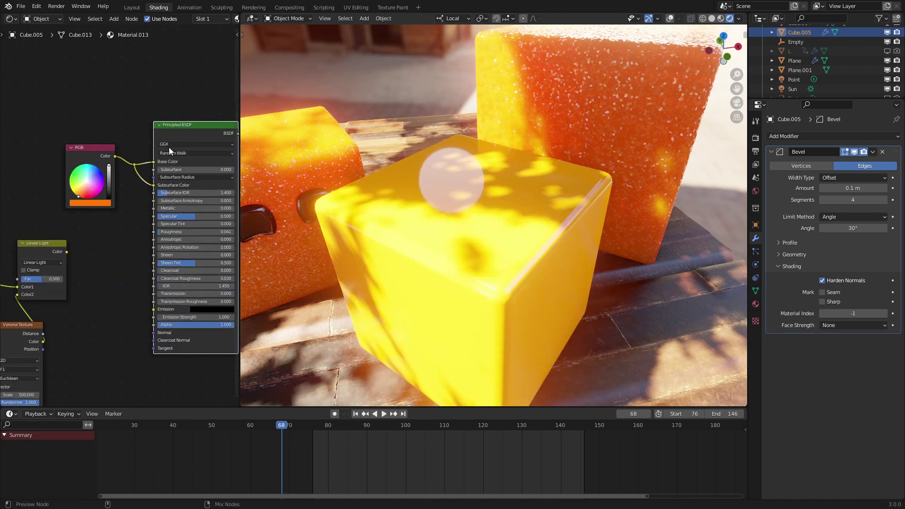
pyautogui.moveTo(67, 252)
pyautogui.mouseDown()
pyautogui.moveTo(122, 326)
pyautogui.moveTo(152, 332)
pyautogui.mouseUp()
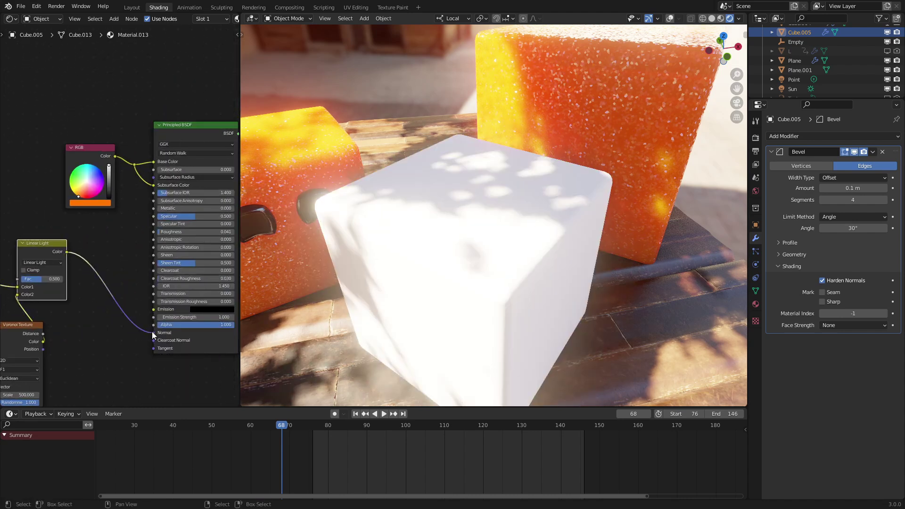
pyautogui.moveTo(521, 247); pyautogui.dragTo(538, 216, button='middle')
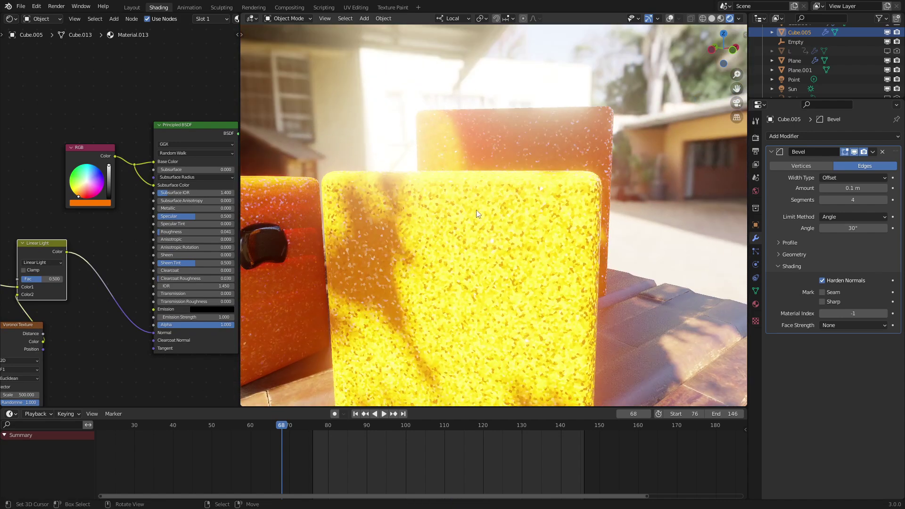
pyautogui.scroll(3, 501, 207)
pyautogui.scroll(-3, 482, 250)
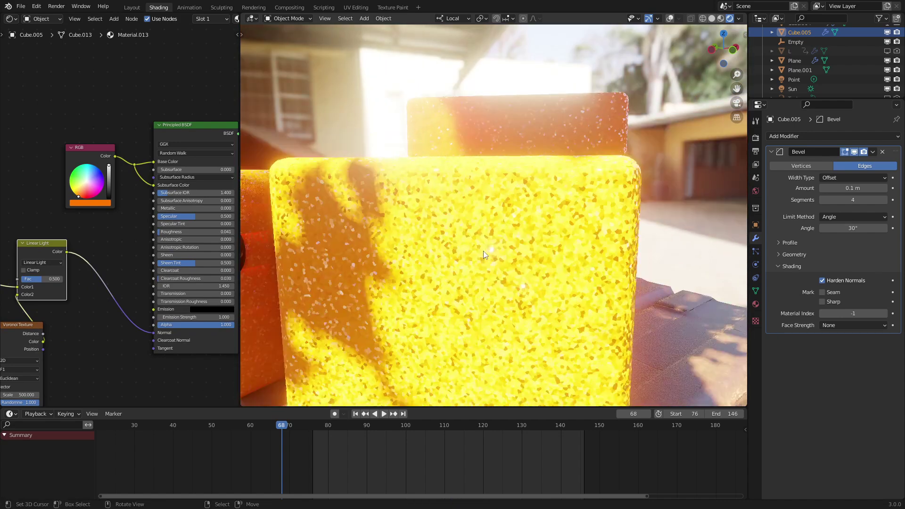
pyautogui.moveTo(471, 255); pyautogui.dragTo(465, 267, button='middle')
# Step: Compare the cube with the Principled BSDF's subsurface at 1.000, 0.000 and 0.400
pyautogui.moveTo(130, 202); pyautogui.dragTo(102, 259, button='middle')
pyautogui.scroll(2, 115, 219)
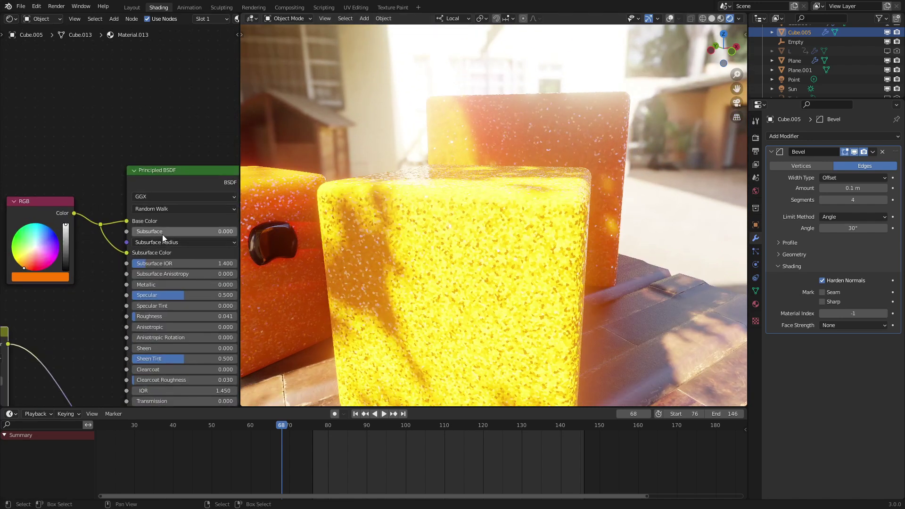
pyautogui.moveTo(162, 234); pyautogui.dragTo(267, 233)
pyautogui.moveTo(504, 232); pyautogui.dragTo(456, 238, button='middle')
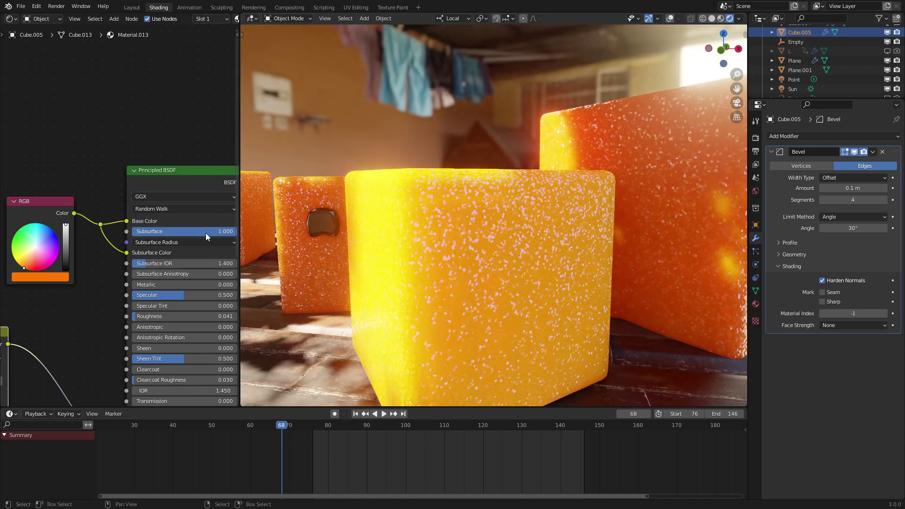
pyautogui.moveTo(205, 233); pyautogui.dragTo(141, 233)
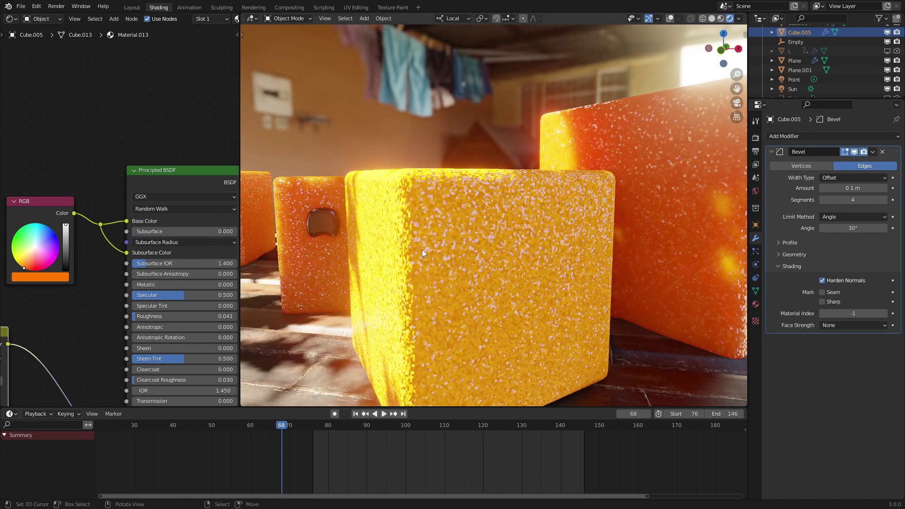
pyautogui.moveTo(168, 231); pyautogui.dragTo(207, 231)
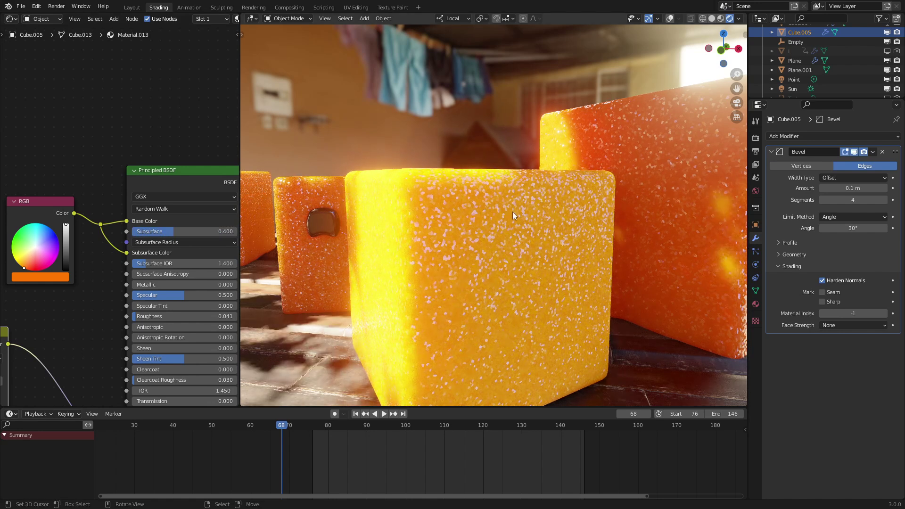
pyautogui.moveTo(514, 215); pyautogui.dragTo(556, 216, button='middle')
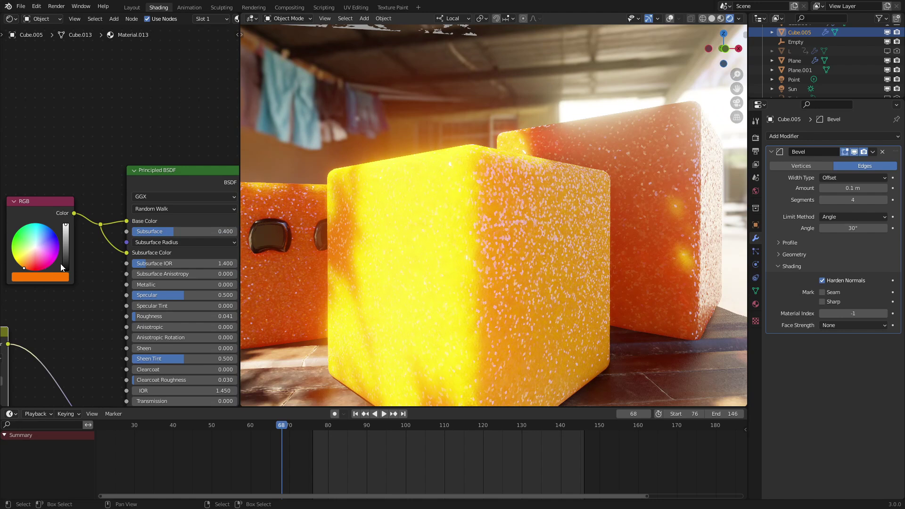
# Step: Try a near-white RGB colour and compare the cube with subsurface at 0.000 and at a high value
pyautogui.moveTo(39, 252); pyautogui.dragTo(35, 248)
pyautogui.moveTo(378, 247); pyautogui.dragTo(419, 252, button='middle')
pyautogui.moveTo(193, 234); pyautogui.dragTo(142, 234)
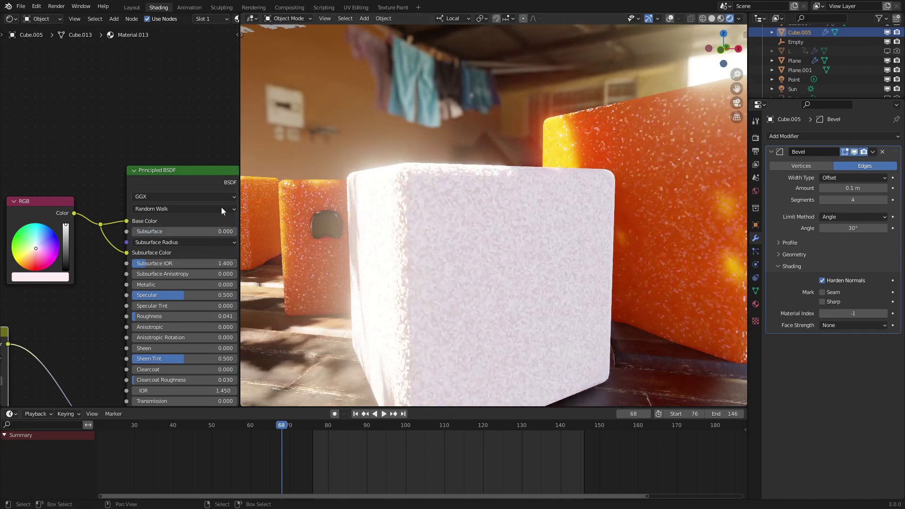
pyautogui.moveTo(561, 194); pyautogui.dragTo(579, 182, button='middle')
pyautogui.moveTo(160, 230); pyautogui.dragTo(226, 231)
pyautogui.moveTo(431, 212); pyautogui.dragTo(396, 232, button='middle')
# Step: Set the subsurface to 0.600 and the RGB node's colour to a saturated reddish orange
pyautogui.click(177, 231)
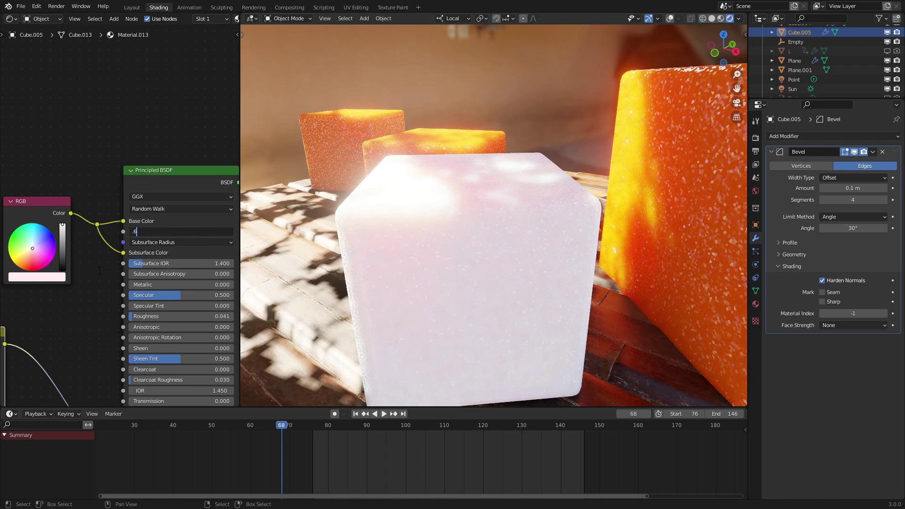
pyautogui.moveTo(41, 257); pyautogui.dragTo(25, 270)
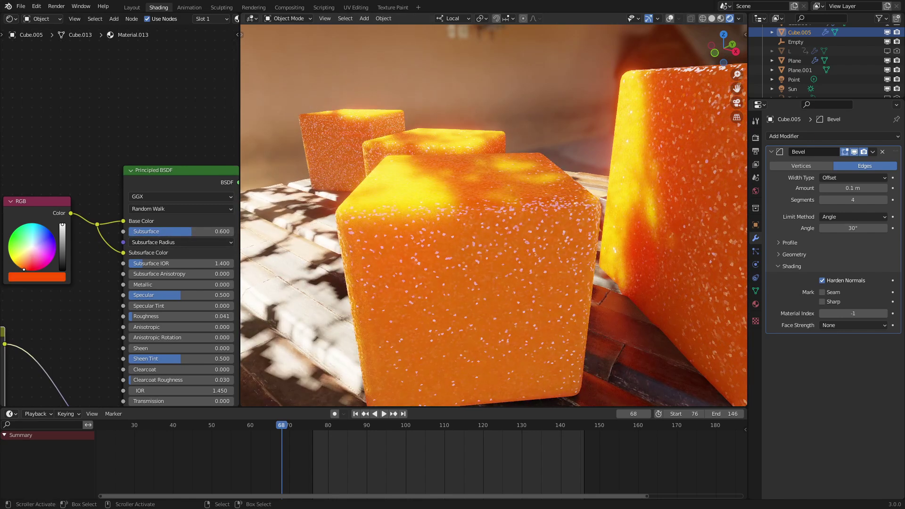
pyautogui.moveTo(324, 218); pyautogui.dragTo(505, 214, button='middle')
# Step: Move the new cube across the wooden floor, placing it between the cube with eyes and the large cube
pyautogui.moveTo(451, 245); pyautogui.dragTo(567, 256, button='middle')
pyautogui.press('g')
pyautogui.hotkey('shift', 'z')
pyautogui.click(553, 204)
pyautogui.moveTo(553, 205); pyautogui.dragTo(560, 206, button='middle')
pyautogui.press('g')
pyautogui.click(573, 248)
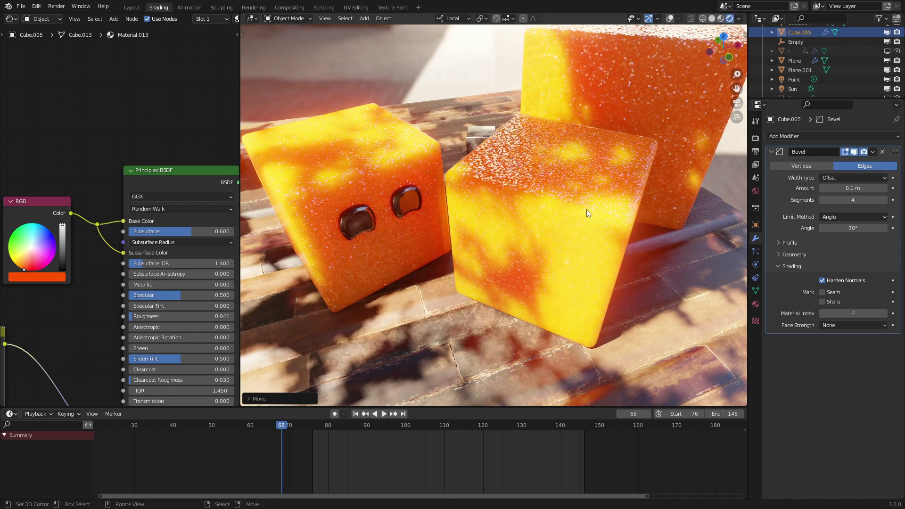
pyautogui.moveTo(586, 209); pyautogui.dragTo(578, 173, button='middle')
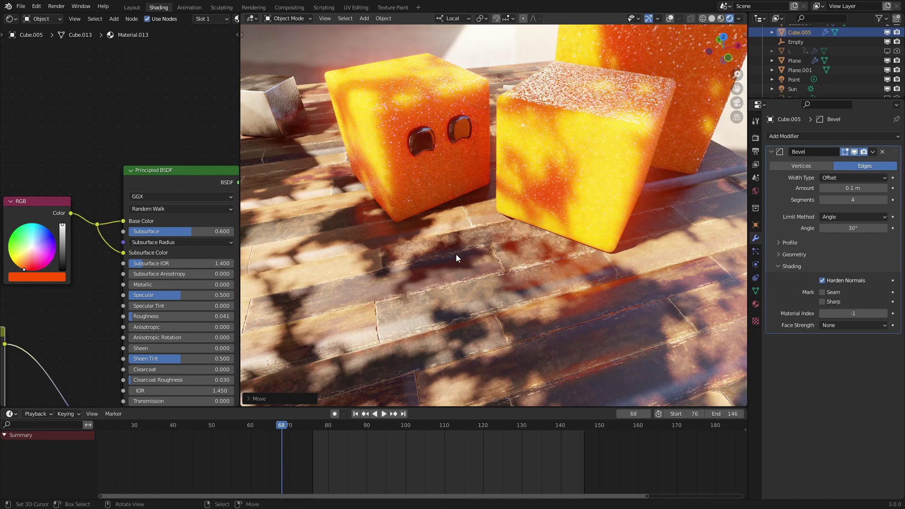
# Step: Look over the whole scene, including the patchy plane above the cubes and the background environment
pyautogui.scroll(-6, 456, 254)
pyautogui.moveTo(456, 255); pyautogui.dragTo(370, 141, button='middle')
pyautogui.keyDown('shift'); pyautogui.moveTo(371, 142); pyautogui.dragTo(469, 303, button='middle'); pyautogui.keyUp('shift')
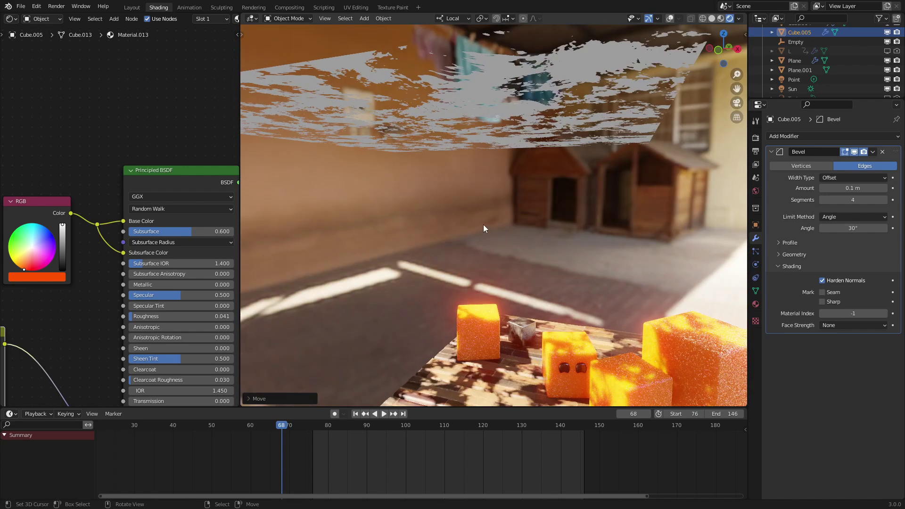
pyautogui.moveTo(483, 226); pyautogui.dragTo(453, 181, button='middle')
pyautogui.rightClick(439, 182)
pyautogui.scroll(-3, 220, 228)
pyautogui.moveTo(104, 277)
pyautogui.mouseDown(button='middle')
pyautogui.moveTo(160, 258)
pyautogui.moveTo(183, 289)
pyautogui.moveTo(153, 300)
pyautogui.moveTo(113, 292)
pyautogui.mouseUp(button='middle')
pyautogui.scroll(6, 154, 300)
pyautogui.scroll(-4, 465, 241)
pyautogui.moveTo(465, 240); pyautogui.dragTo(472, 244, button='middle')
pyautogui.scroll(-1, 811, 61)
# Step: Show the viewport overlays and try rotating the Sun light to shift the shadows on the cubes
pyautogui.click(792, 79)
pyautogui.moveTo(608, 189); pyautogui.dragTo(586, 256, button='middle')
pyautogui.click(670, 19)
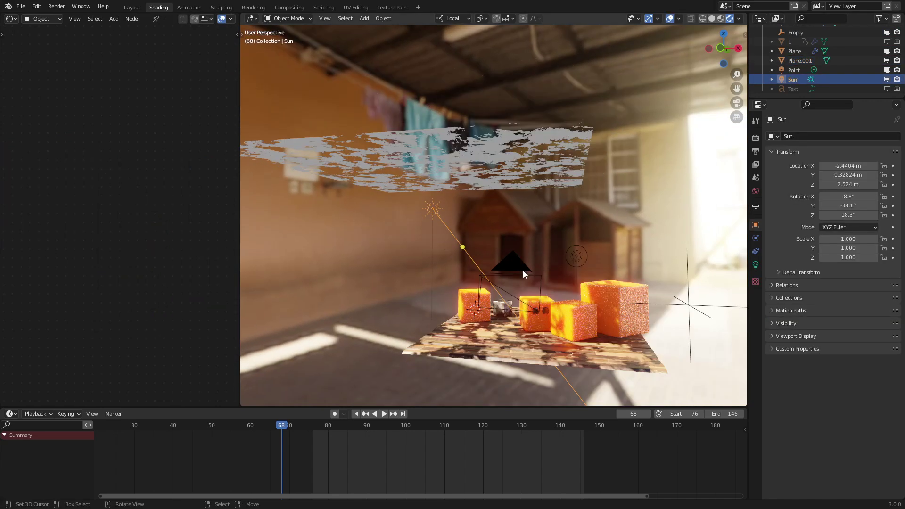
pyautogui.press('r')
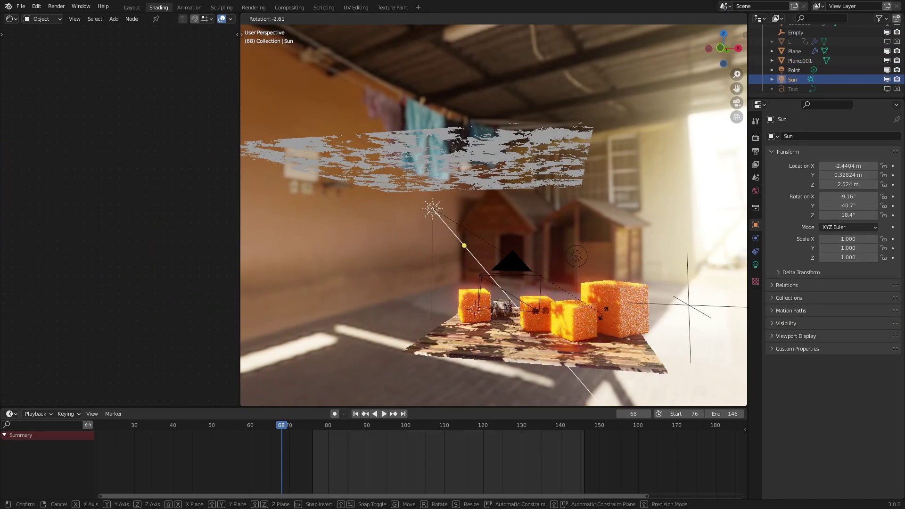
pyautogui.click(586, 308)
# Step: Examine the overhead shadow plane's position, its noise-driven shader nodes, and its material blend and shadow settings
pyautogui.click(527, 143)
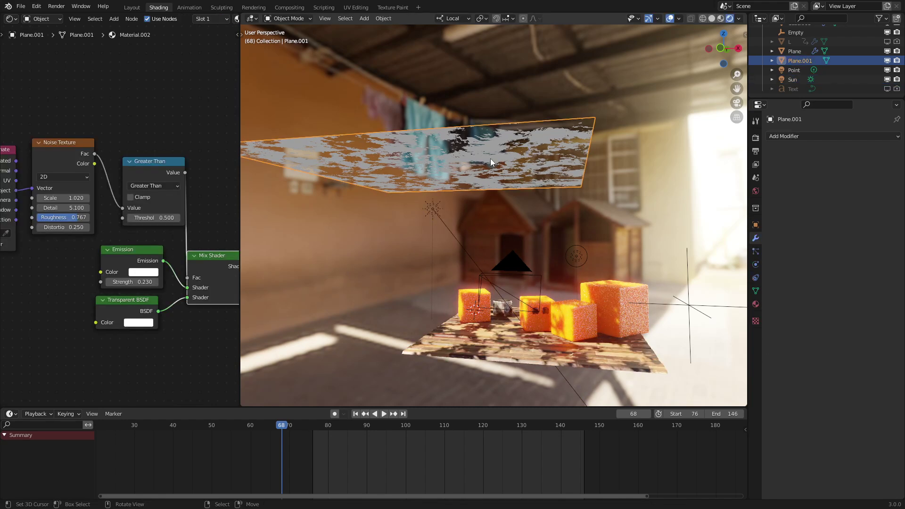
pyautogui.moveTo(490, 158); pyautogui.dragTo(488, 236, button='middle')
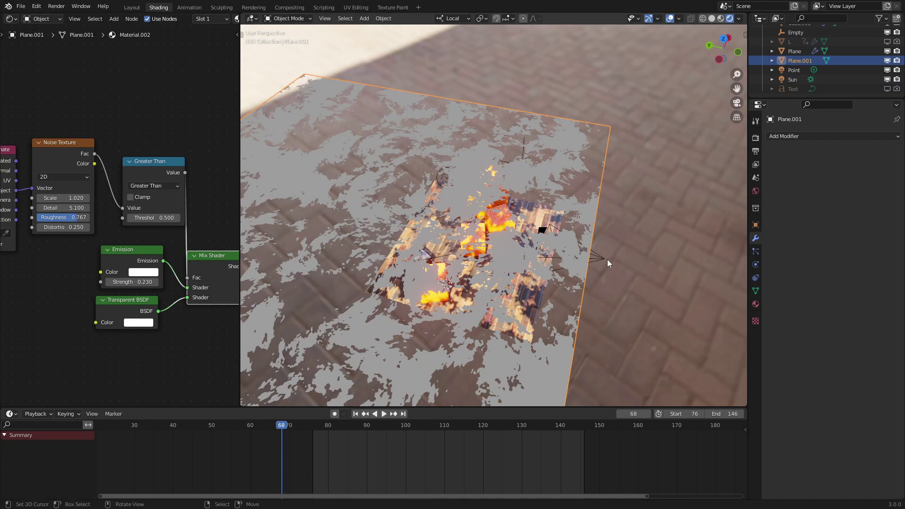
pyautogui.moveTo(607, 260); pyautogui.dragTo(479, 236, button='middle')
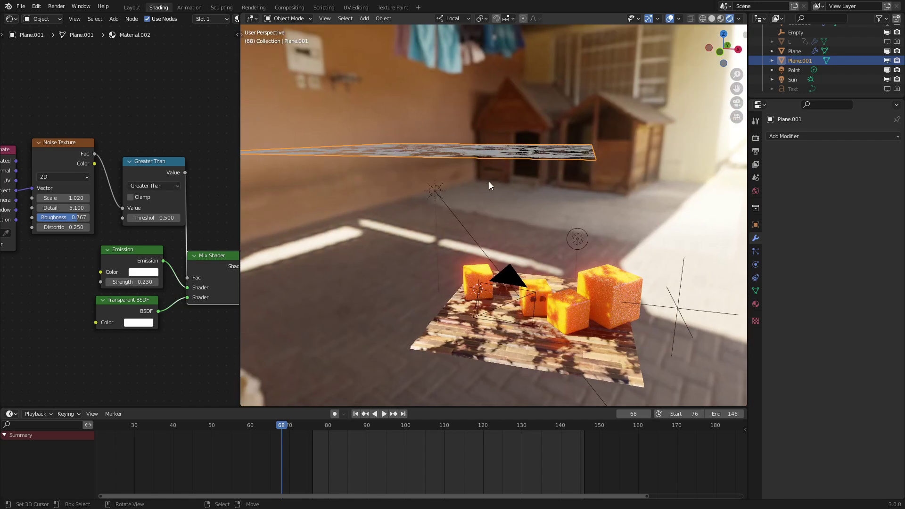
pyautogui.moveTo(488, 181); pyautogui.dragTo(508, 181, button='middle')
pyautogui.click(754, 302)
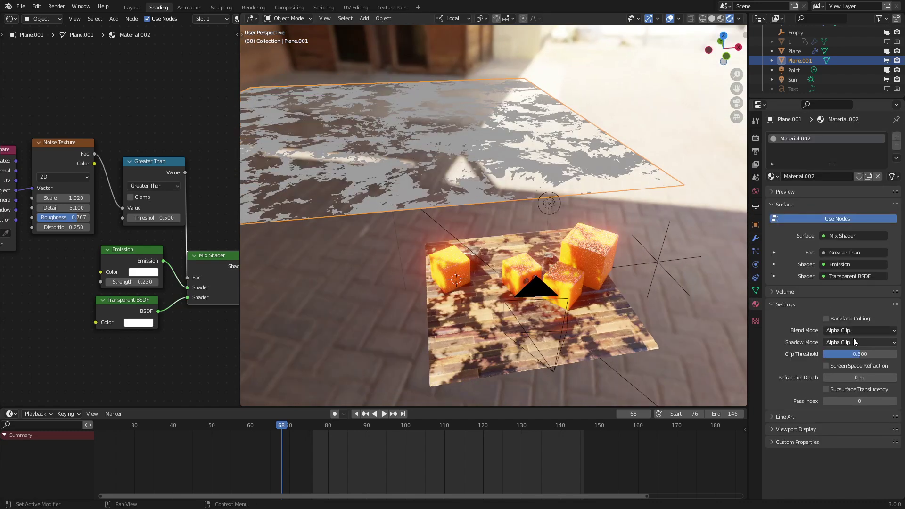
# Step: Select the wooden floor plane and examine its material's base colour, roughness and normal texture nodes and Principled BSDF
pyautogui.keyDown('shift'); pyautogui.moveTo(481, 211); pyautogui.dragTo(565, 231, button='middle'); pyautogui.keyUp('shift')
pyautogui.scroll(2, 501, 226)
pyautogui.scroll(1, 501, 224)
pyautogui.scroll(-3, 486, 210)
pyautogui.scroll(3, 491, 200)
pyautogui.click(564, 231)
pyautogui.scroll(-3, 128, 221)
pyautogui.moveTo(88, 229); pyautogui.dragTo(165, 320, button='middle')
pyautogui.scroll(5, 152, 205)
pyautogui.scroll(7, 94, 230)
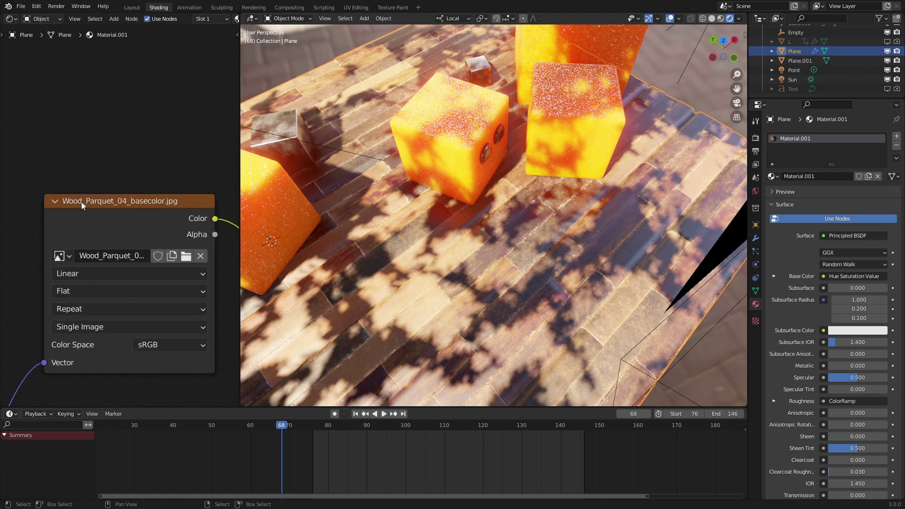
pyautogui.scroll(-3, 156, 206)
pyautogui.moveTo(157, 207); pyautogui.dragTo(158, 171, button='middle')
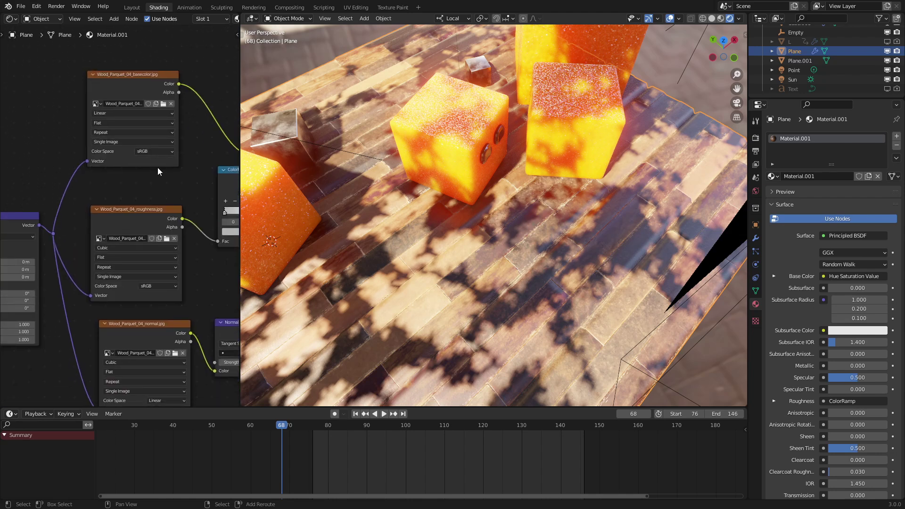
pyautogui.scroll(-5, 164, 279)
pyautogui.moveTo(189, 246); pyautogui.dragTo(31, 259, button='middle')
pyautogui.scroll(5, 77, 184)
# Step: Switch the viewport to Solid shading to examine the wooden floor's geometry
pyautogui.moveTo(590, 254)
pyautogui.mouseDown(button='middle')
pyautogui.moveTo(595, 213)
pyautogui.moveTo(598, 247)
pyautogui.moveTo(540, 259)
pyautogui.moveTo(591, 261)
pyautogui.moveTo(566, 280)
pyautogui.moveTo(655, 248)
pyautogui.mouseUp(button='middle')
pyautogui.press('z')
pyautogui.press('z')
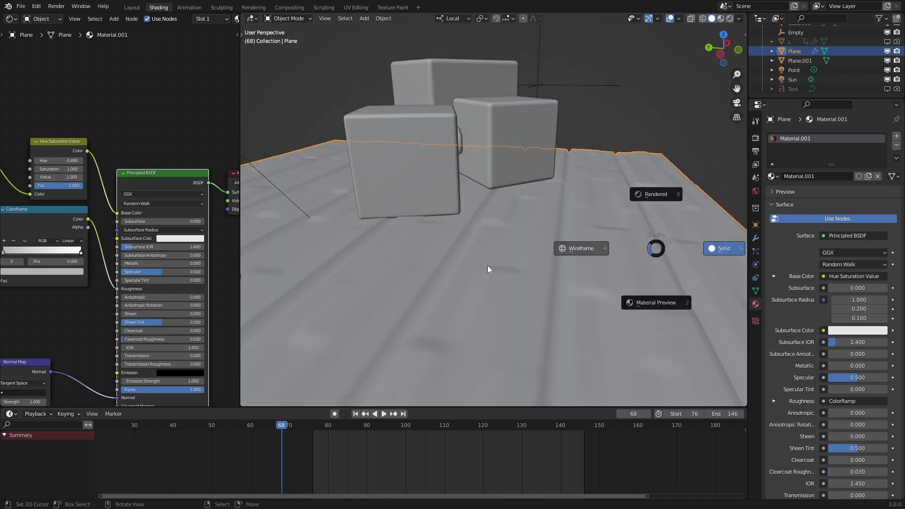
# Step: Examine the wooden floor's Displace modifier and its dense mesh in Wireframe shading
pyautogui.click(755, 238)
pyautogui.moveTo(720, 237); pyautogui.dragTo(655, 249, button='middle')
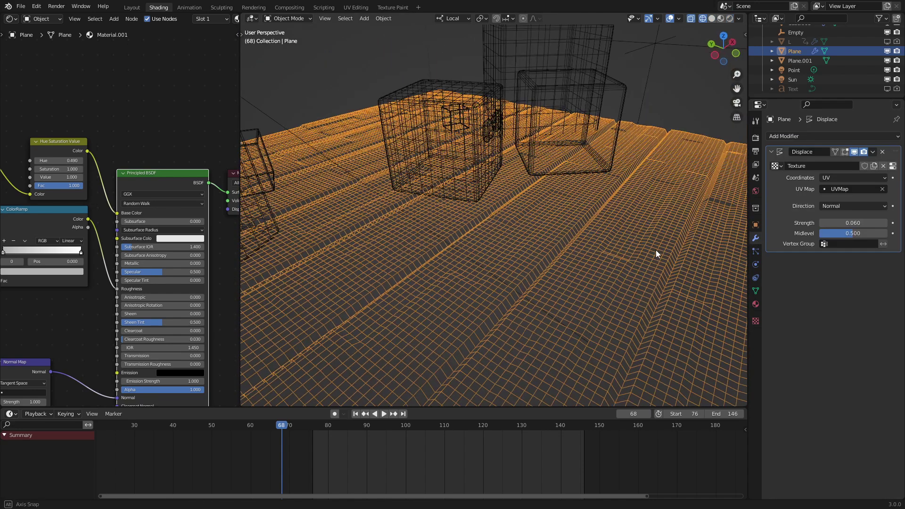
pyautogui.scroll(2, 655, 250)
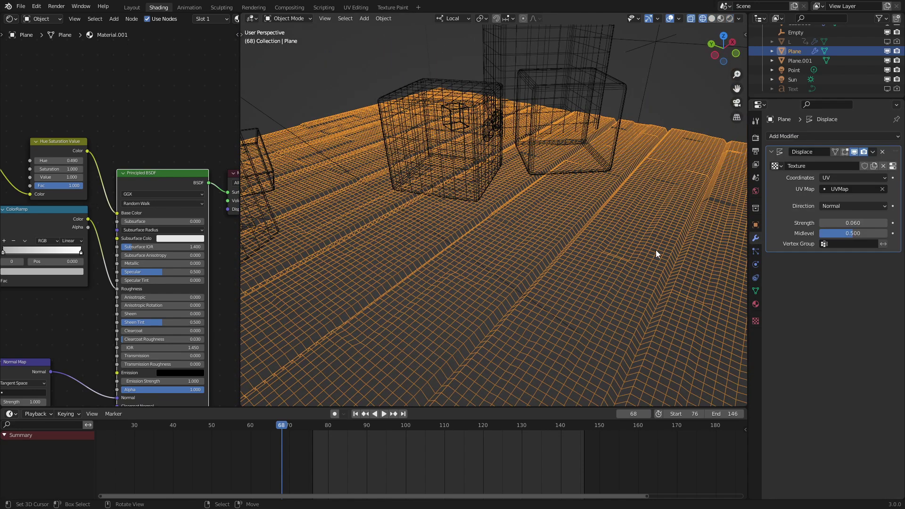
# Step: Add a Subdivision Surface modifier to the wooden floor and place it above the Displace modifier
pyautogui.click(835, 136)
pyautogui.click(720, 309)
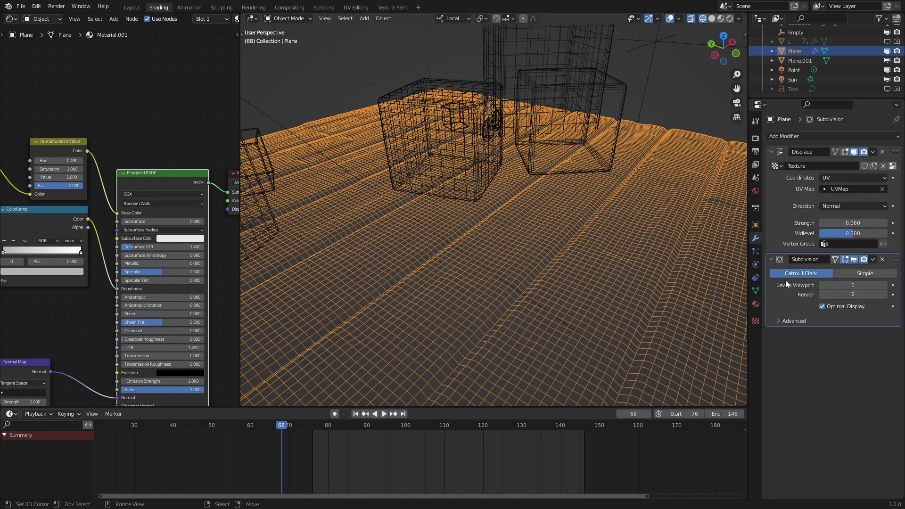
pyautogui.moveTo(894, 259); pyautogui.dragTo(893, 152)
# Step: Compare the subdivided floor in Solid and Rendered shading, and remove its Subdivision modifier
pyautogui.press('z')
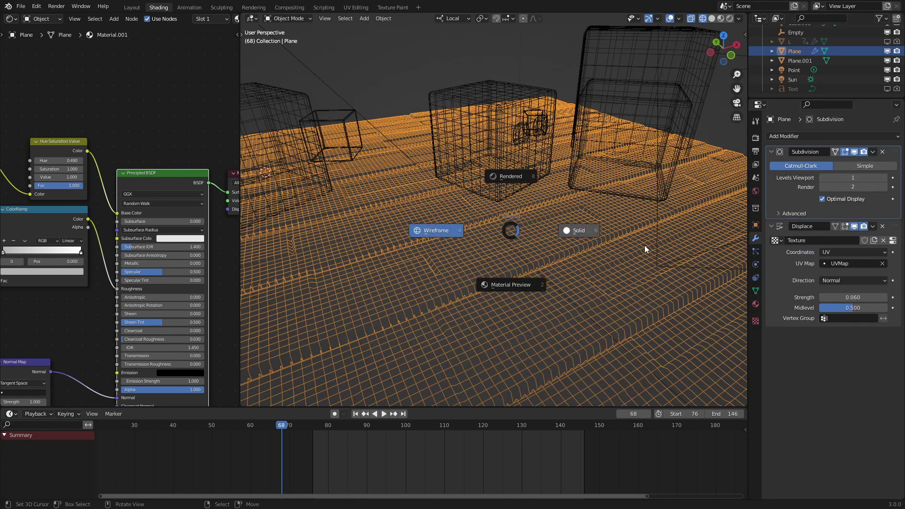
pyautogui.click(644, 245)
pyautogui.press('z')
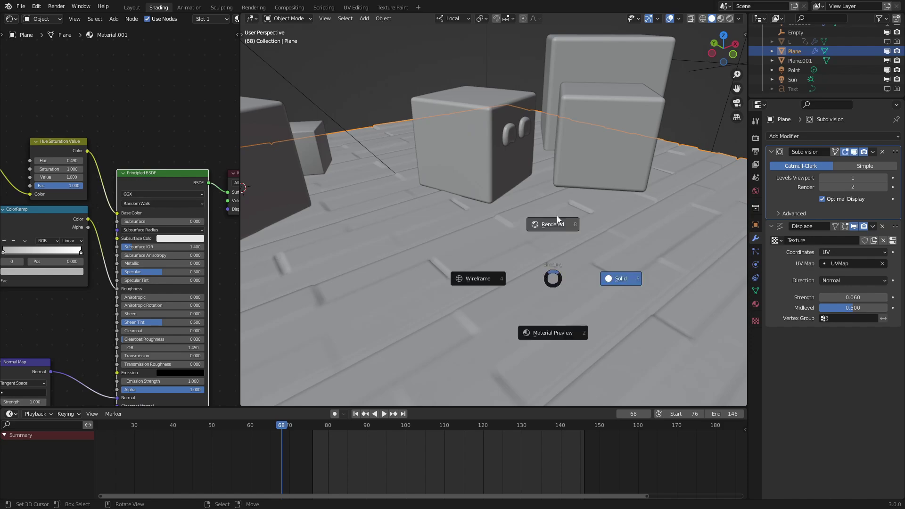
pyautogui.click(613, 277)
pyautogui.moveTo(519, 237); pyautogui.dragTo(561, 210, button='middle')
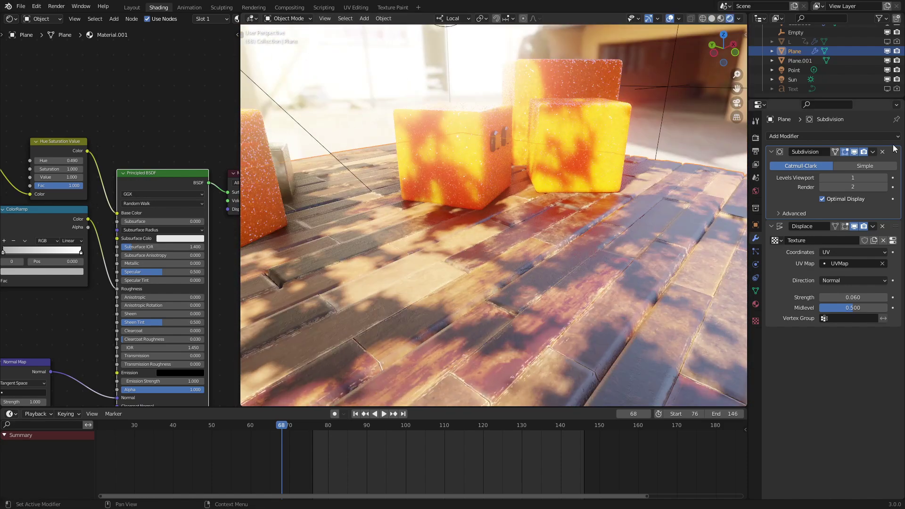
pyautogui.click(882, 152)
# Step: Select the small metal cube and examine its material's Noise Texture, ColorRamp and Principled BSDF settings
pyautogui.moveTo(643, 169); pyautogui.dragTo(593, 216, button='middle')
pyautogui.click(488, 276)
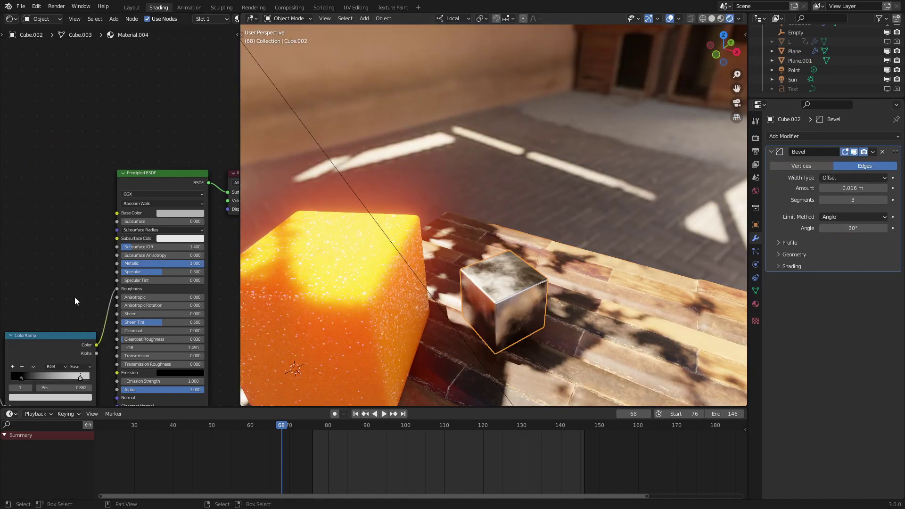
pyautogui.scroll(-4, 76, 301)
pyautogui.moveTo(50, 296); pyautogui.dragTo(82, 240, button='middle')
pyautogui.scroll(4, 83, 241)
pyautogui.moveTo(216, 293); pyautogui.dragTo(184, 253, button='middle')
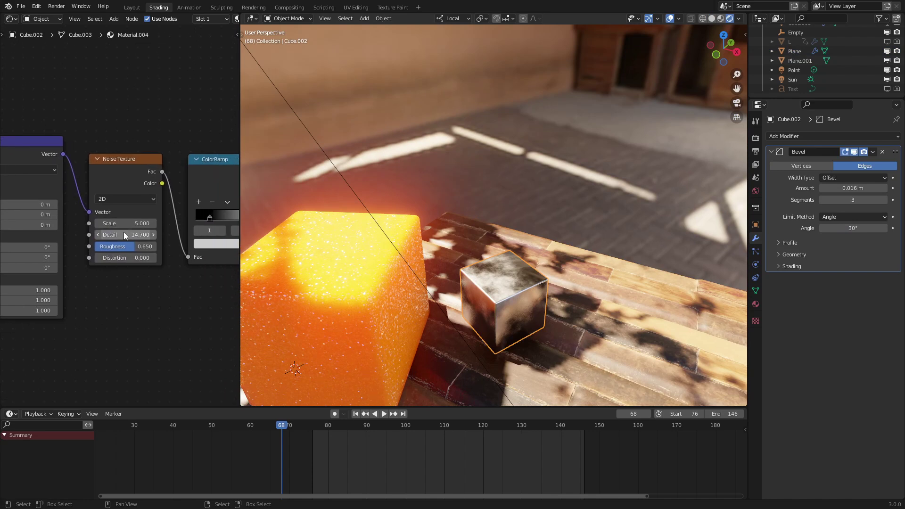
pyautogui.scroll(2, 184, 253)
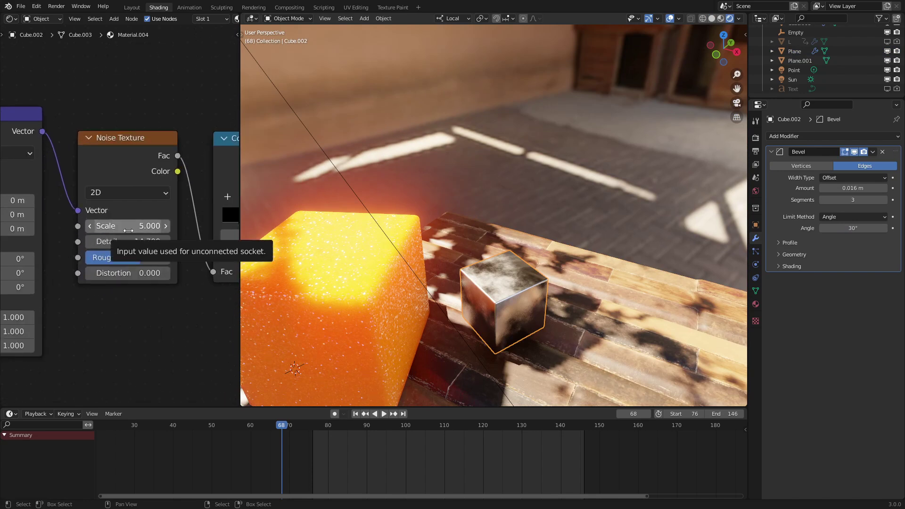
pyautogui.scroll(-4, 142, 247)
pyautogui.moveTo(217, 203); pyautogui.dragTo(89, 250, button='middle')
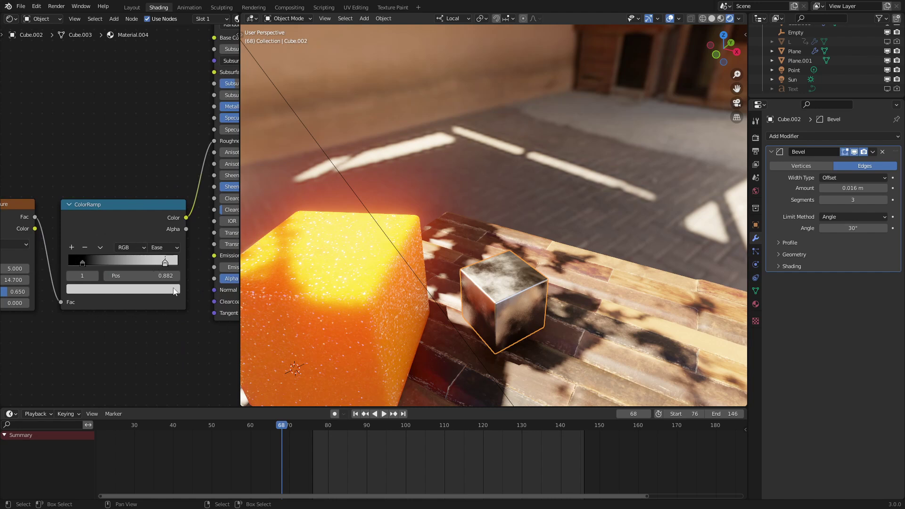
pyautogui.scroll(-1, 179, 235)
pyautogui.moveTo(211, 150); pyautogui.dragTo(98, 229, button='middle')
pyautogui.scroll(2, 99, 227)
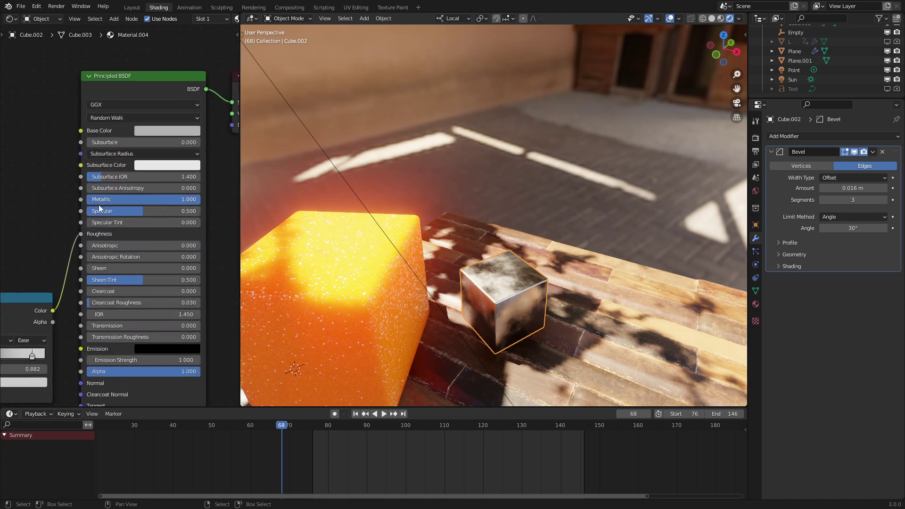
# Step: View the scene through the camera and review the Eevee bloom and motion blur settings
pyautogui.moveTo(538, 268); pyautogui.dragTo(601, 259, button='middle')
pyautogui.scroll(-5, 530, 236)
pyautogui.press('KP_0')
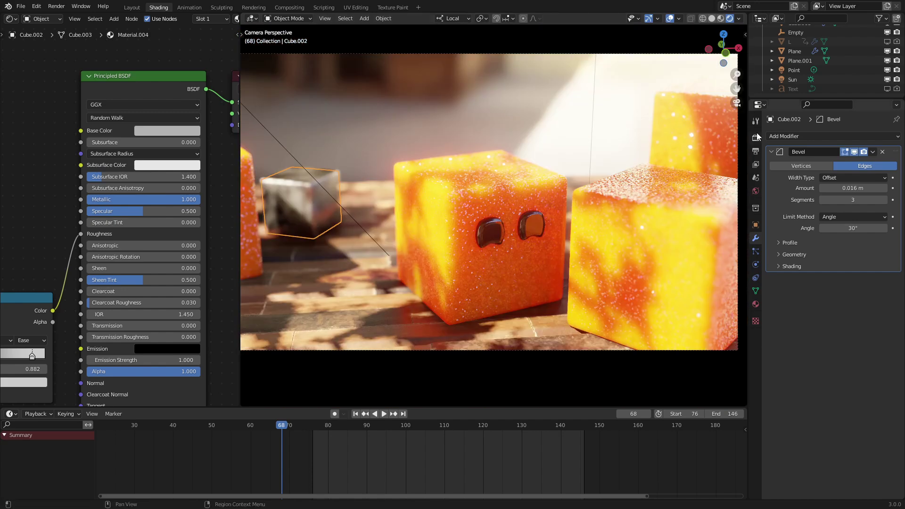
pyautogui.click(756, 137)
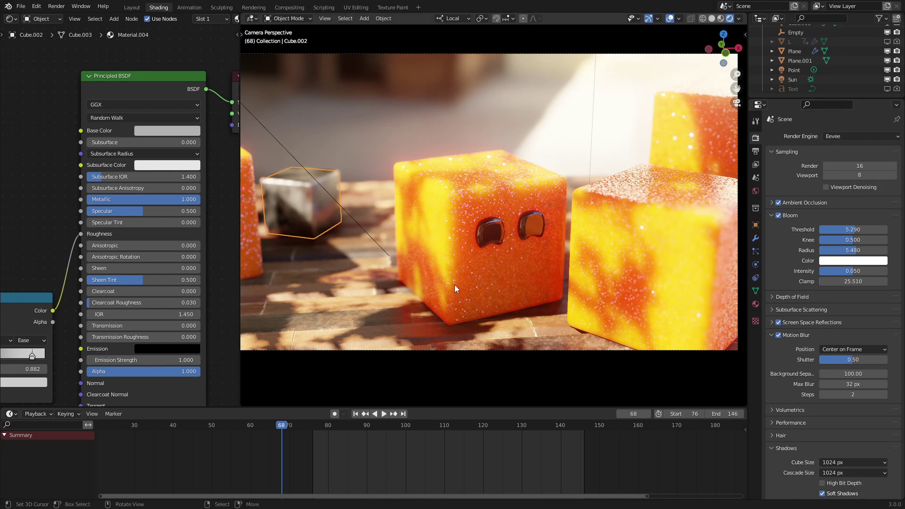
# Step: Render frame 89 and examine the motion blur on the cube up close
pyautogui.moveTo(348, 464); pyautogui.dragTo(365, 461)
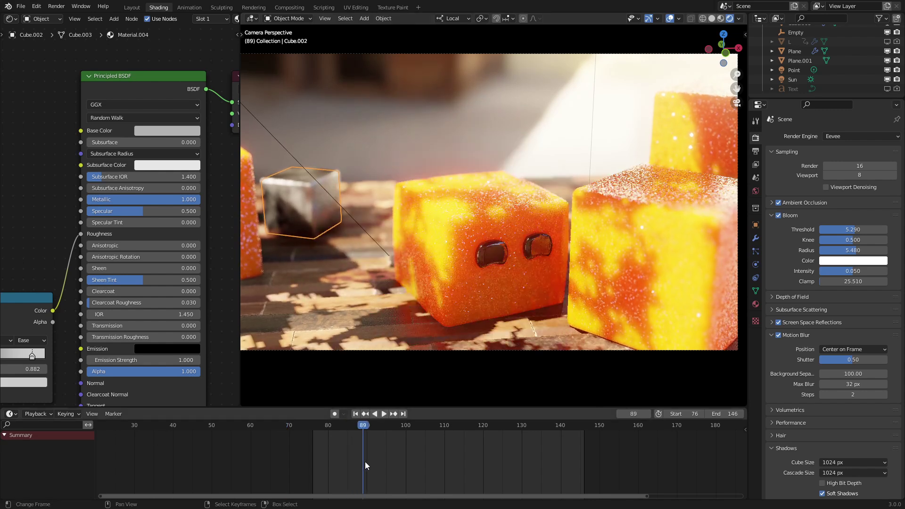
pyautogui.press('F12')
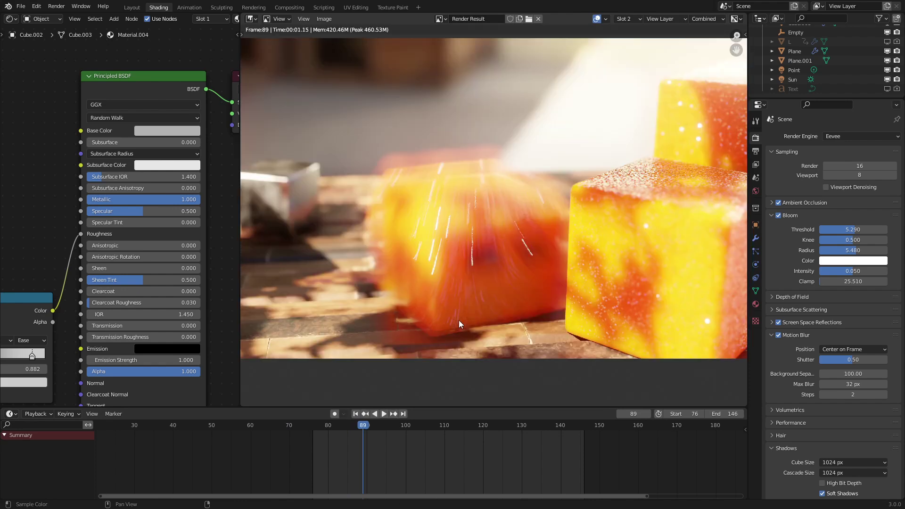
pyautogui.scroll(3, 485, 171)
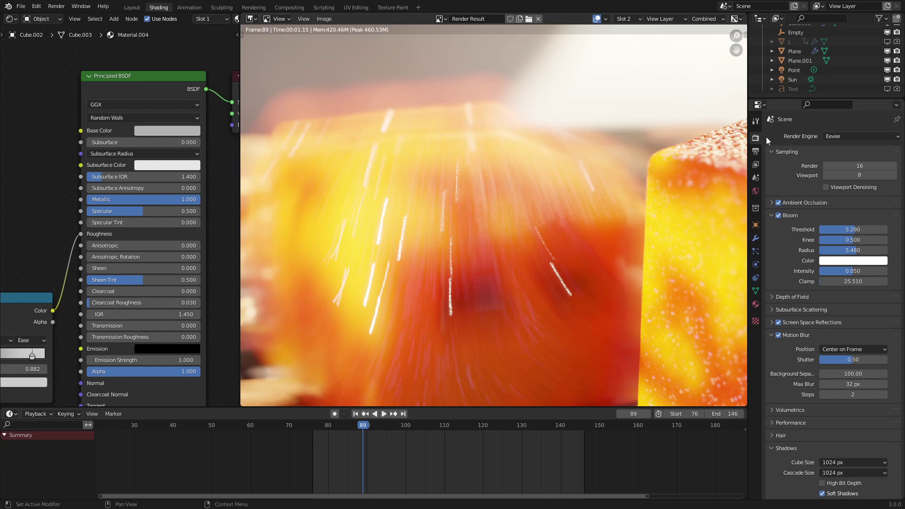
# Step: Review the output resolution, frame rate and video format settings, and close the render result
pyautogui.click(757, 155)
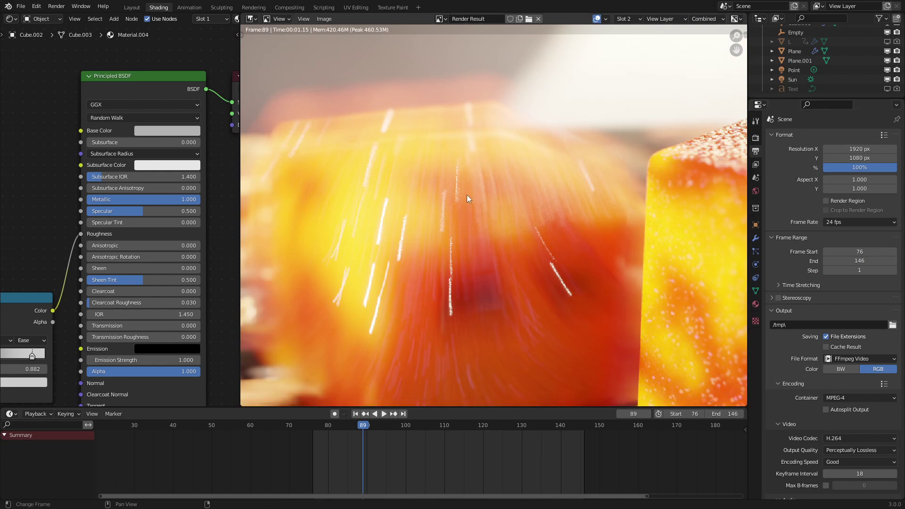
pyautogui.scroll(-4, 468, 198)
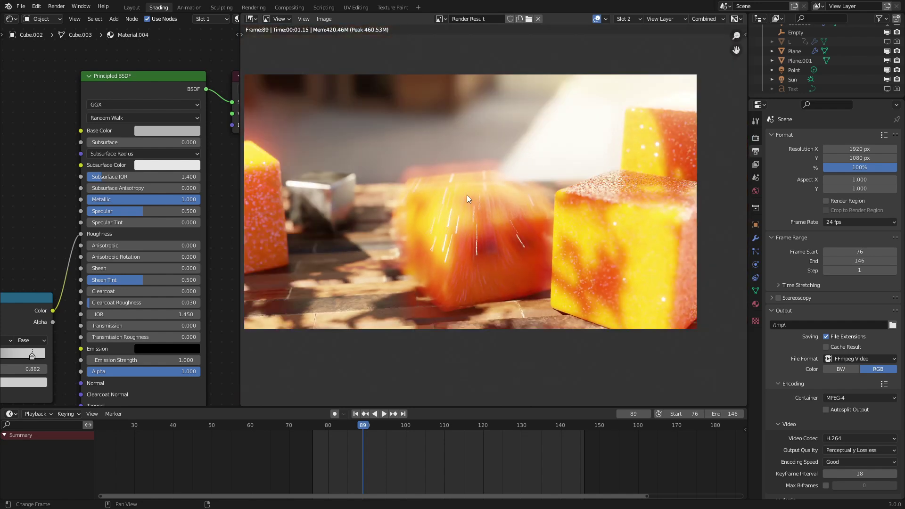
pyautogui.press('Escape')
# Step: Select the cube with eyes, play its keyframed animation and show its modifiers, stopping at frame 81
pyautogui.moveTo(467, 194)
pyautogui.mouseDown(button='middle')
pyautogui.moveTo(508, 205)
pyautogui.moveTo(466, 204)
pyautogui.mouseUp(button='middle')
pyautogui.scroll(2, 466, 204)
pyautogui.rightClick(453, 217)
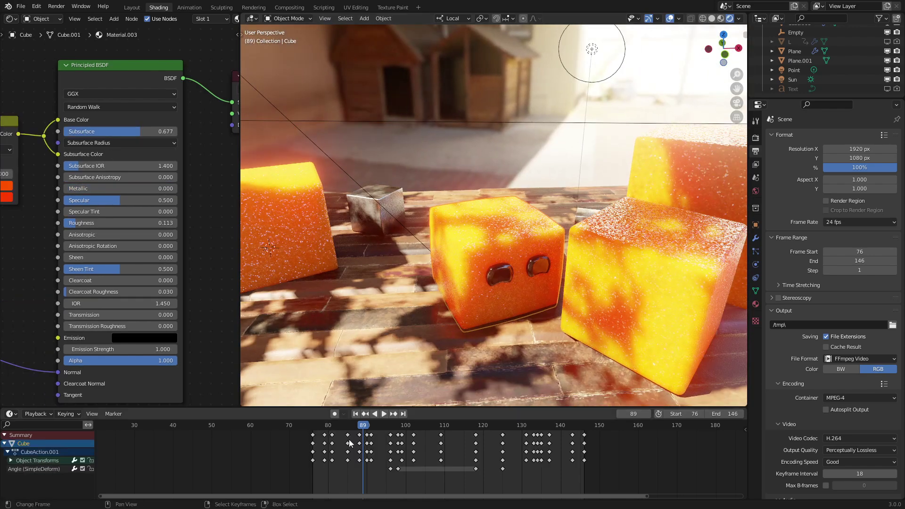
pyautogui.click(319, 443)
pyautogui.press('space')
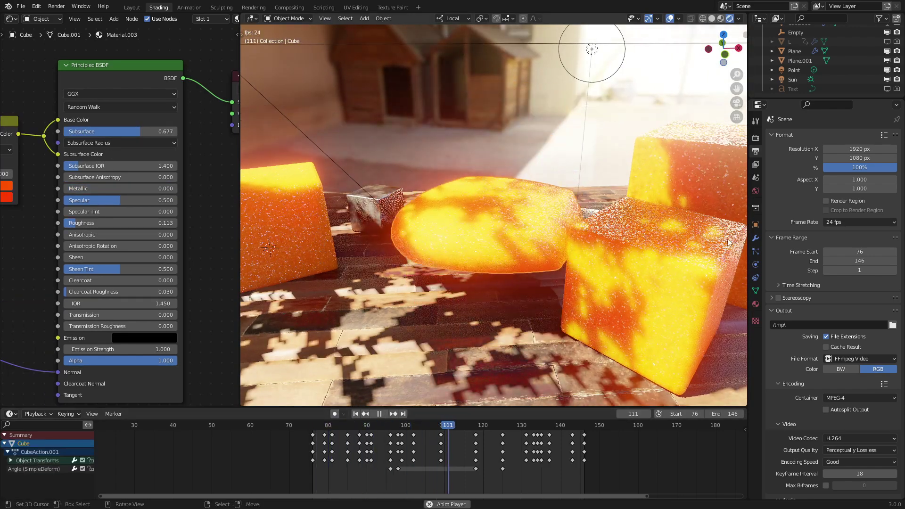
pyautogui.click(756, 237)
pyautogui.press('space')
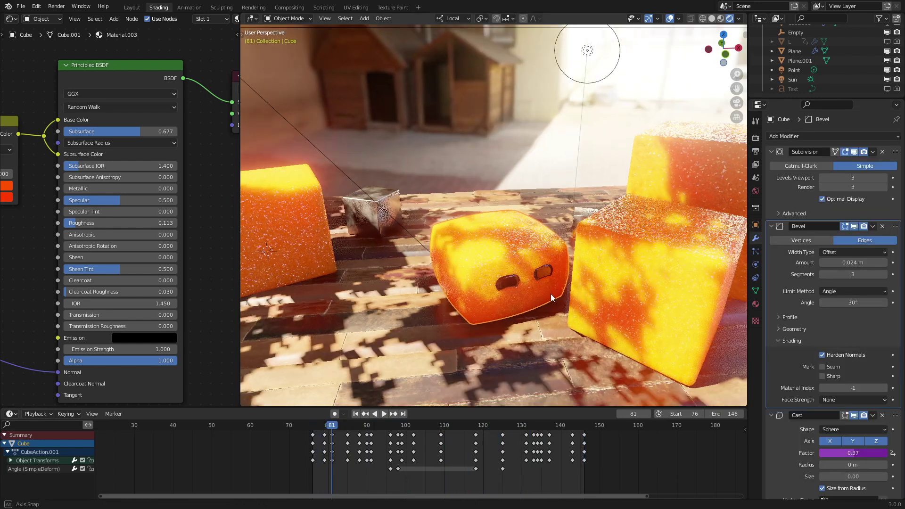
# Step: Try to change the cube's driven Cast factor, and switch the viewport to Solid shading
pyautogui.keyDown('shift'); pyautogui.moveTo(669, 321); pyautogui.dragTo(647, 293, button='middle'); pyautogui.keyUp('shift')
pyautogui.scroll(3, 647, 292)
pyautogui.moveTo(861, 453); pyautogui.dragTo(838, 453)
pyautogui.moveTo(460, 321); pyautogui.dragTo(447, 317, button='middle')
pyautogui.press('z')
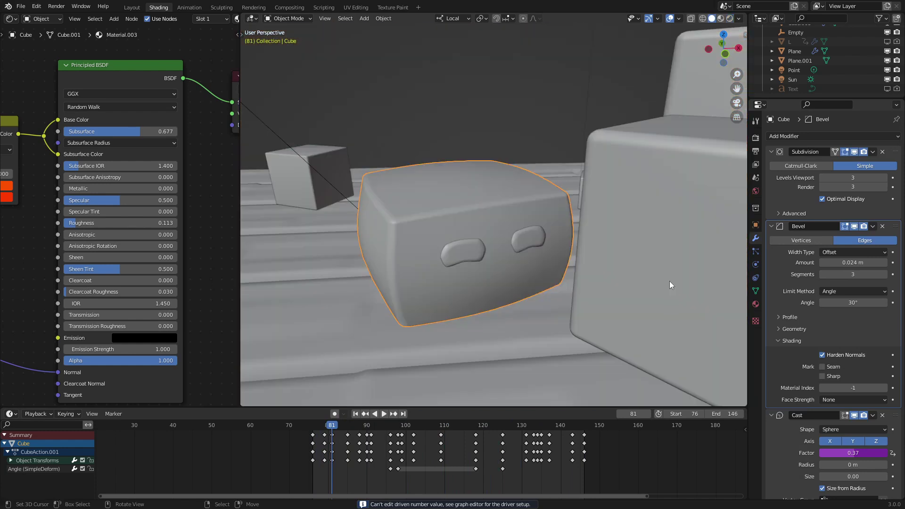
# Step: Delete the driver on the Cast factor and try adjusting the factor by hand
pyautogui.rightClick(867, 455)
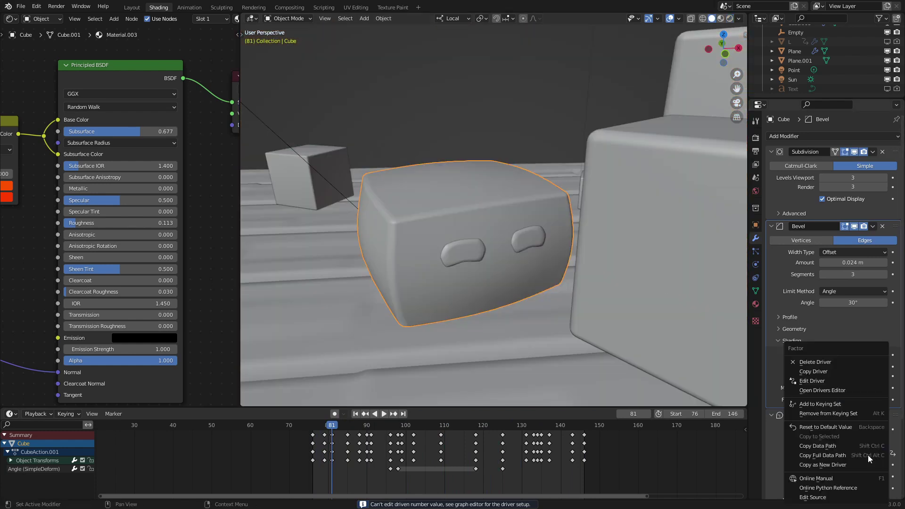
pyautogui.click(829, 364)
pyautogui.moveTo(637, 360); pyautogui.dragTo(647, 356, button='middle')
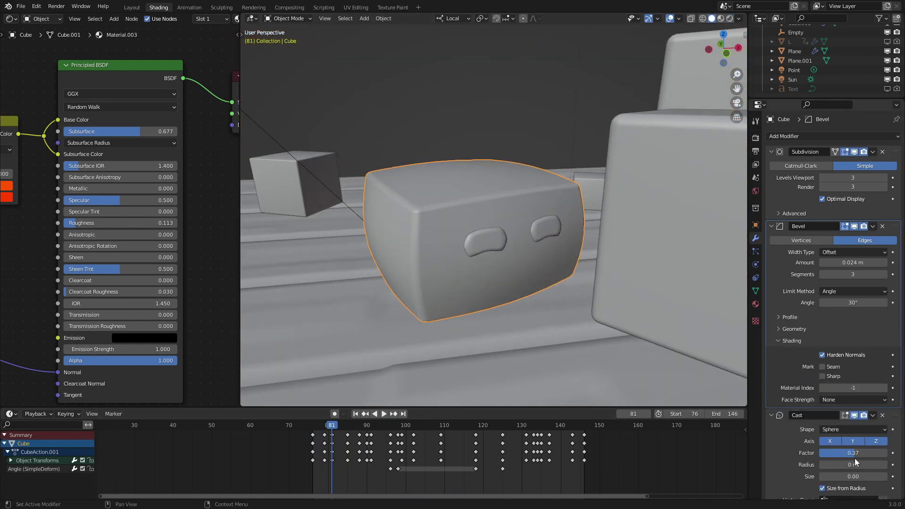
pyautogui.moveTo(855, 458)
pyautogui.mouseDown()
pyautogui.moveTo(825, 458)
pyautogui.moveTo(886, 458)
pyautogui.moveTo(843, 458)
pyautogui.moveTo(884, 458)
pyautogui.moveTo(856, 452)
pyautogui.mouseUp()
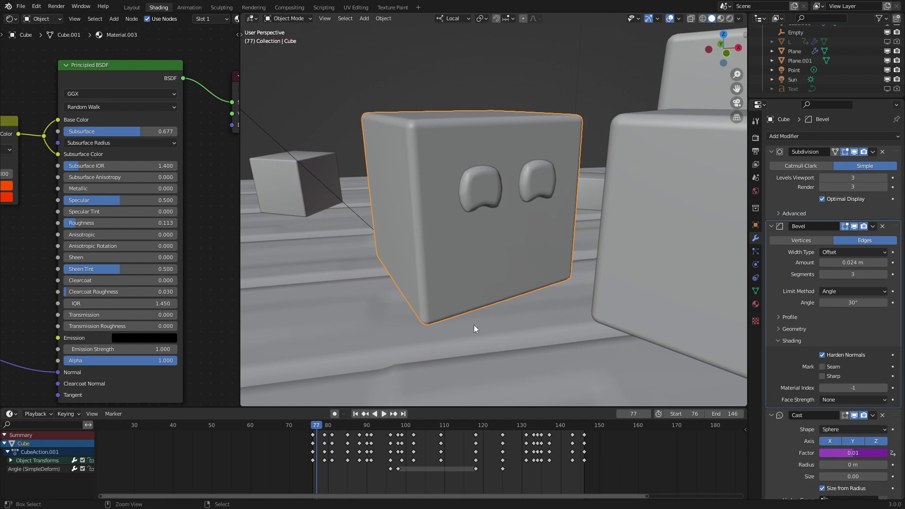
# Step: At frame 91, try scaling the cube along its local Z axis to test the driven Cast factor
pyautogui.moveTo(363, 451); pyautogui.dragTo(351, 455)
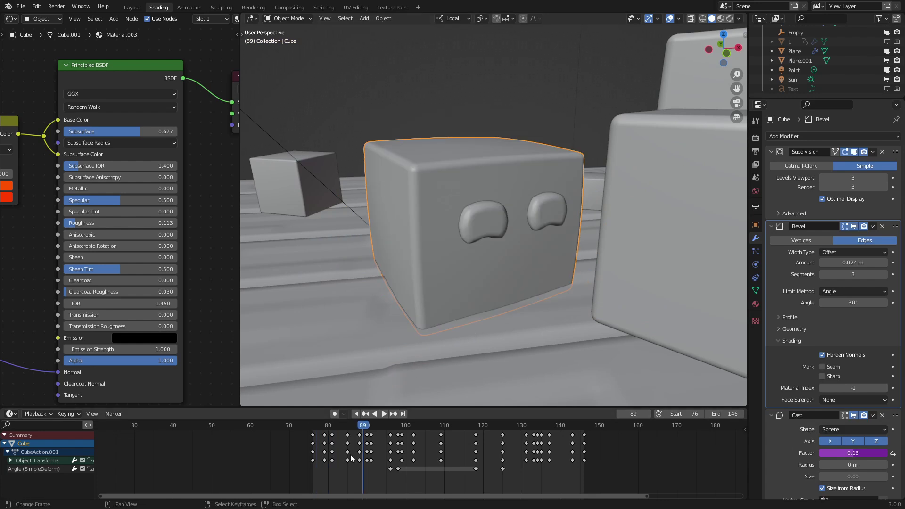
pyautogui.moveTo(471, 307); pyautogui.dragTo(555, 326, button='middle')
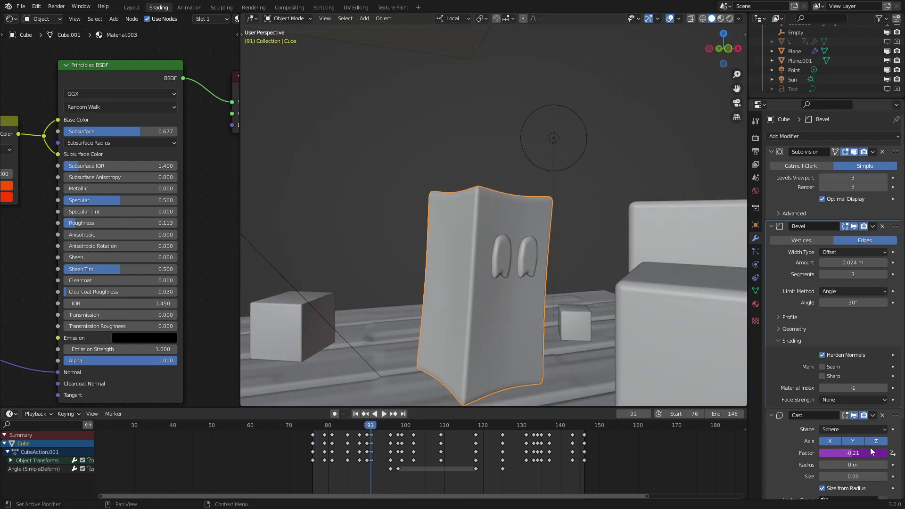
pyautogui.press('s')
pyautogui.press('z')
pyautogui.press('z')
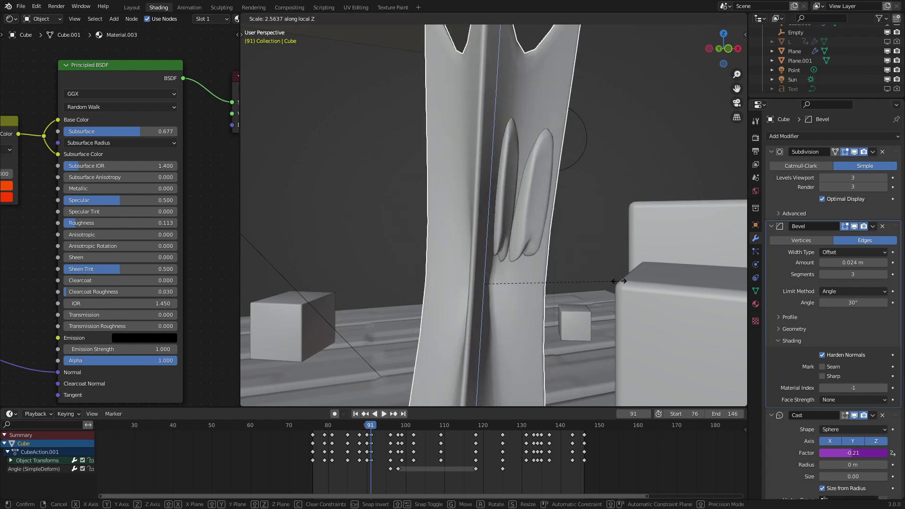
pyautogui.moveTo(481, 279)
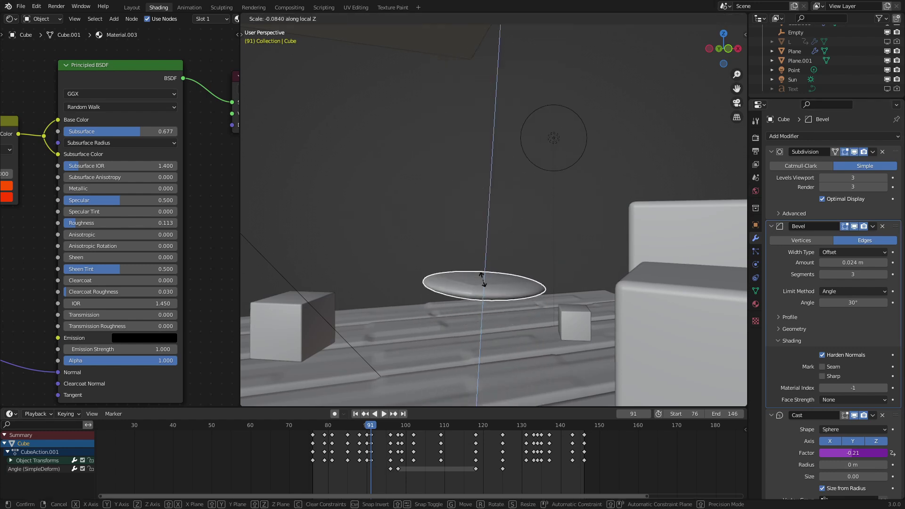
pyautogui.press('Escape')
# Step: Play the cube's squash-and-stretch animation from about frame 80 in Solid shading
pyautogui.moveTo(371, 449); pyautogui.dragTo(330, 441)
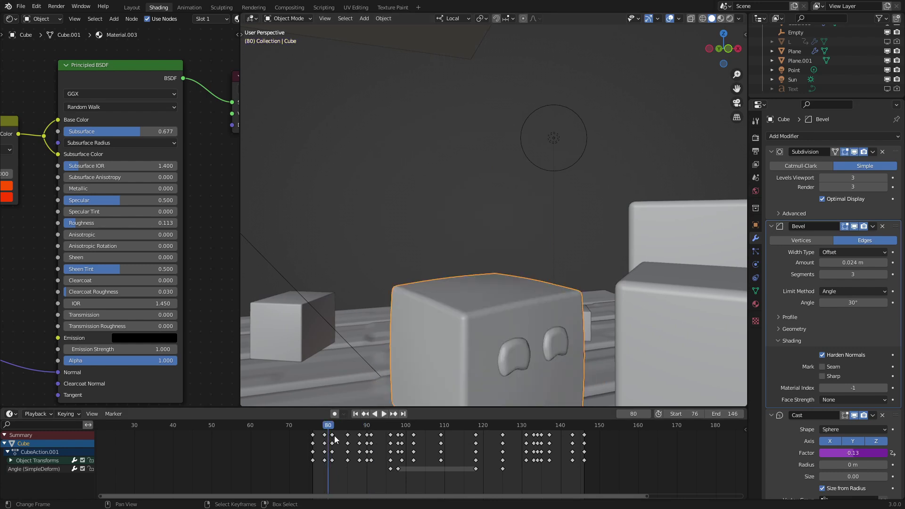
pyautogui.scroll(-3, 486, 278)
pyautogui.moveTo(485, 278); pyautogui.dragTo(531, 283, button='middle')
pyautogui.press('space')
pyautogui.scroll(2, 521, 337)
pyautogui.moveTo(517, 338); pyautogui.dragTo(502, 318, button='middle')
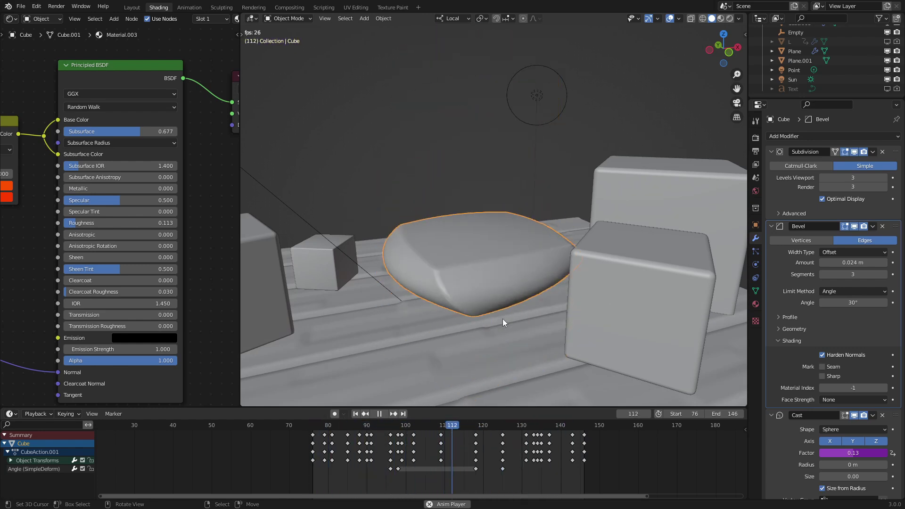
pyautogui.moveTo(502, 319); pyautogui.dragTo(499, 301, button='middle')
# Step: Preview the running animation in Rendered shading, and stop it at frame 62 in Solid shading
pyautogui.press('z')
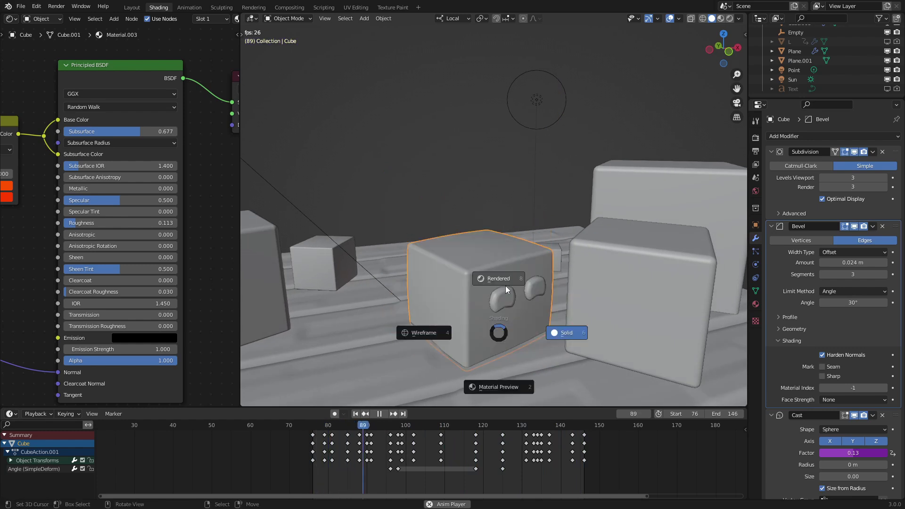
pyautogui.click(505, 285)
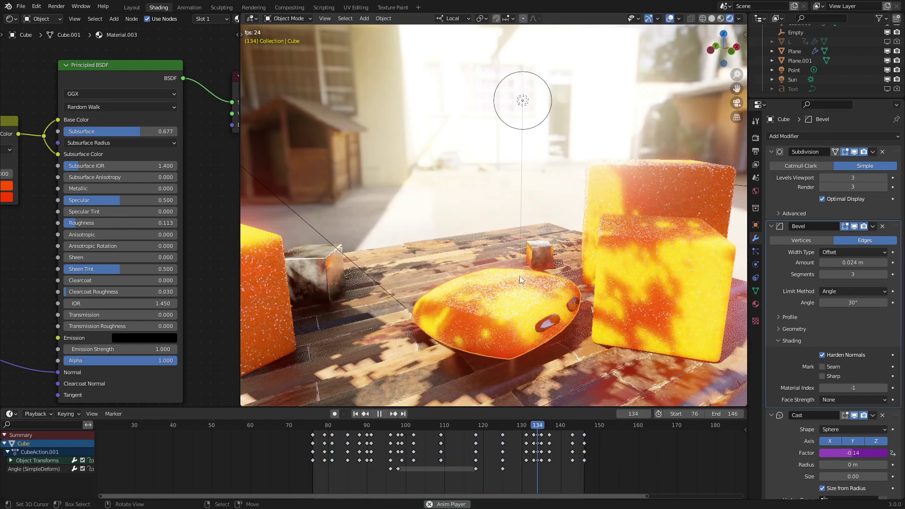
pyautogui.press('z')
pyautogui.click(621, 298)
pyautogui.moveTo(488, 446); pyautogui.dragTo(363, 445)
pyautogui.press('Escape')
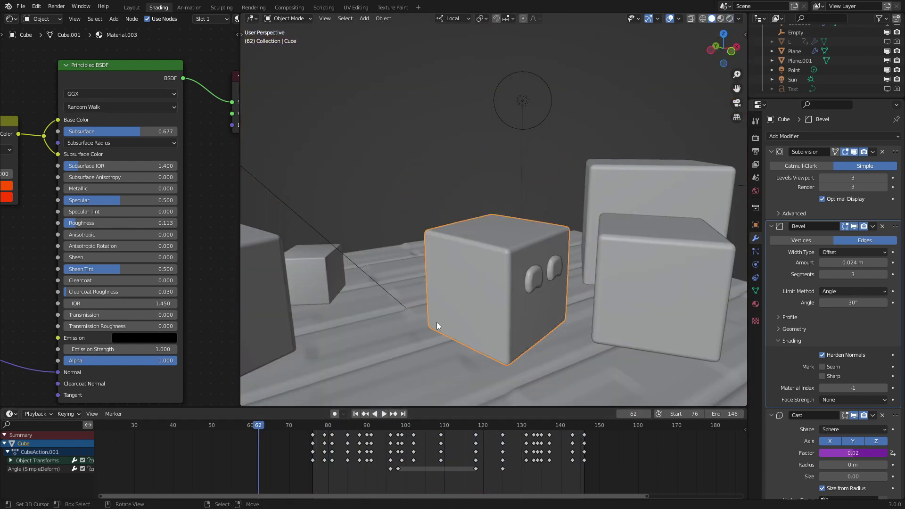
# Step: Select the cube's eyes and enter Edit Mode to examine their mesh up close
pyautogui.rightClick(540, 278)
pyautogui.press('Tab')
pyautogui.scroll(4, 545, 281)
pyautogui.moveTo(549, 285); pyautogui.dragTo(527, 264, button='middle')
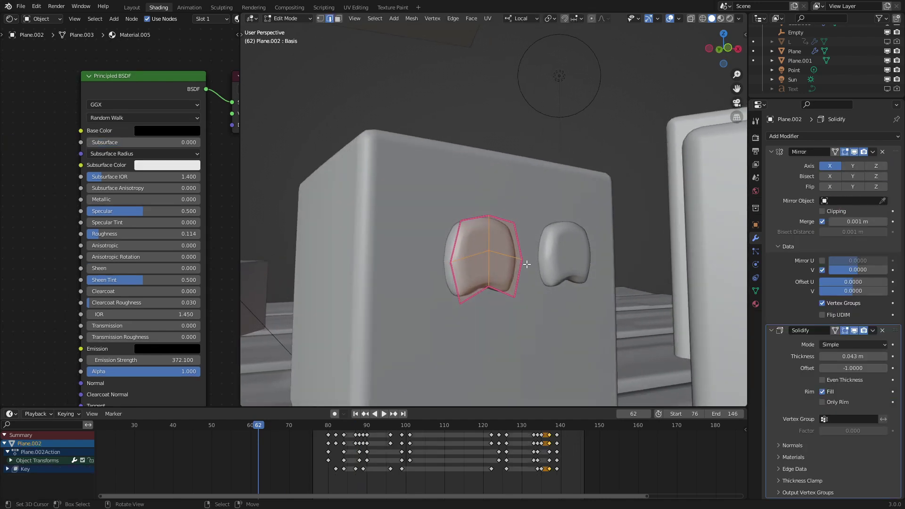
# Step: Review the eyes' Mirror, Solidify, Bevel, Subdivision and Cast modifiers, and return to Object Mode
pyautogui.scroll(-12, 841, 276)
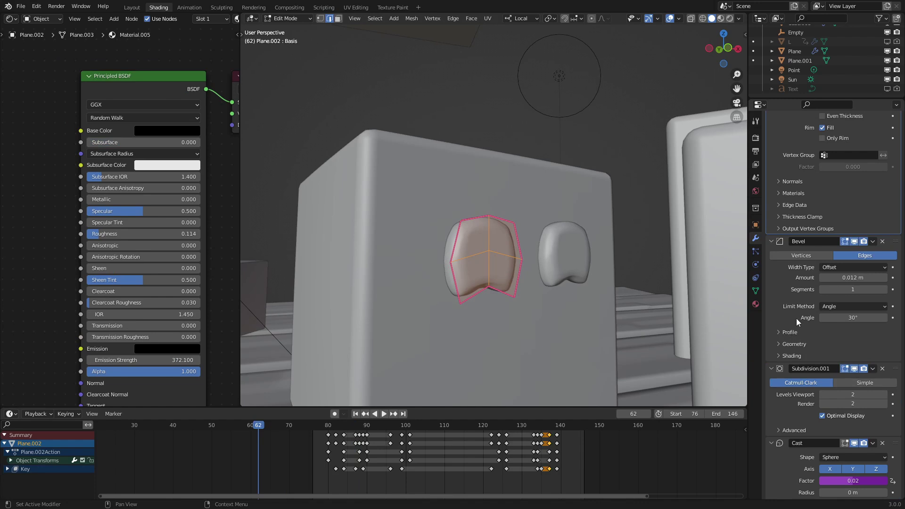
pyautogui.scroll(5, 796, 319)
pyautogui.press('Tab')
# Step: Play the animation, preview it in Rendered shading from several angles and through the camera, and stop it at frame 137
pyautogui.scroll(-6, 496, 316)
pyautogui.moveTo(497, 316)
pyautogui.mouseDown(button='middle')
pyautogui.moveTo(493, 344)
pyautogui.moveTo(514, 315)
pyautogui.mouseUp(button='middle')
pyautogui.press('space')
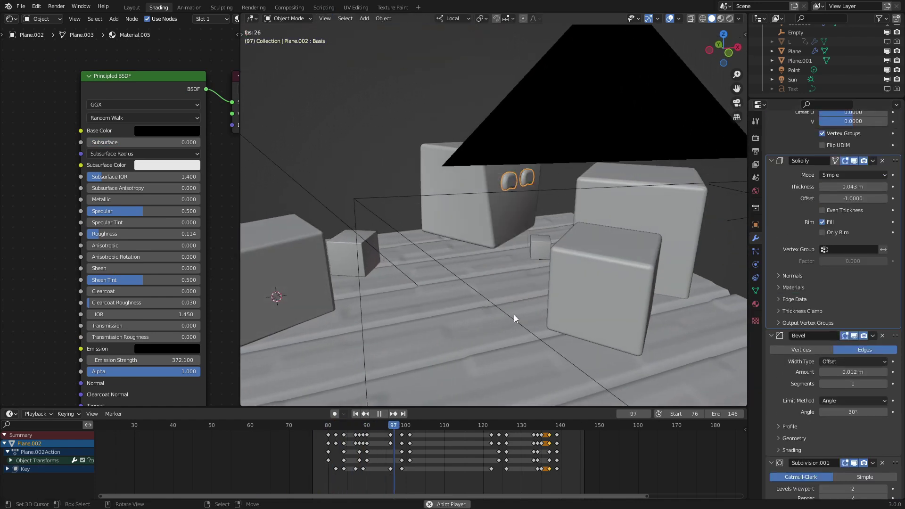
pyautogui.press('z')
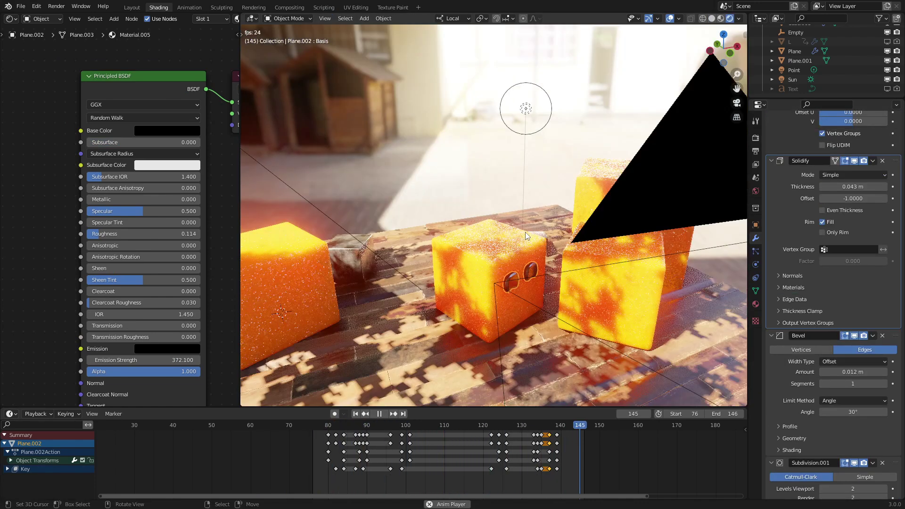
pyautogui.moveTo(525, 232); pyautogui.dragTo(506, 231, button='middle')
pyautogui.moveTo(406, 220)
pyautogui.mouseDown(button='middle')
pyautogui.moveTo(419, 218)
pyautogui.moveTo(410, 220)
pyautogui.mouseUp(button='middle')
pyautogui.press('KP_0')
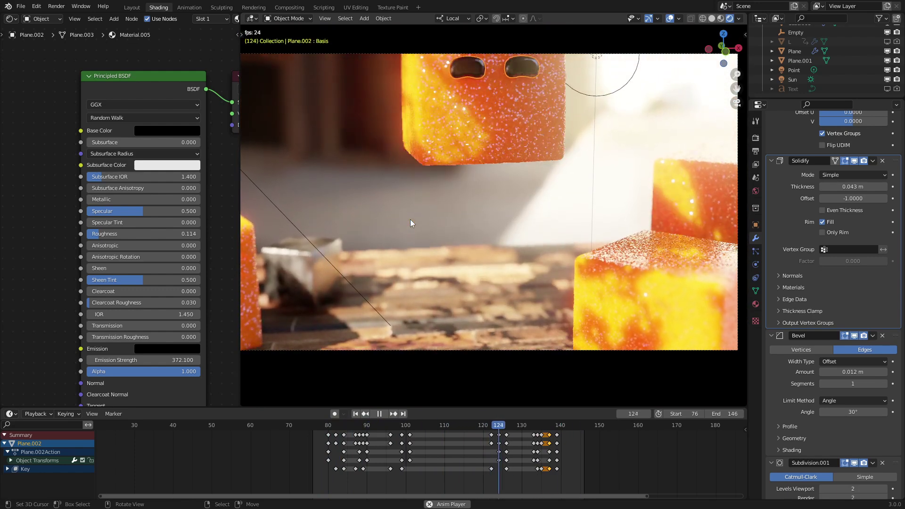
pyautogui.press('space')
# Step: Set the output resolution to 1080 × 1080 px, fit the camera frame in the viewport, and play the animation until frame 77
pyautogui.click(756, 151)
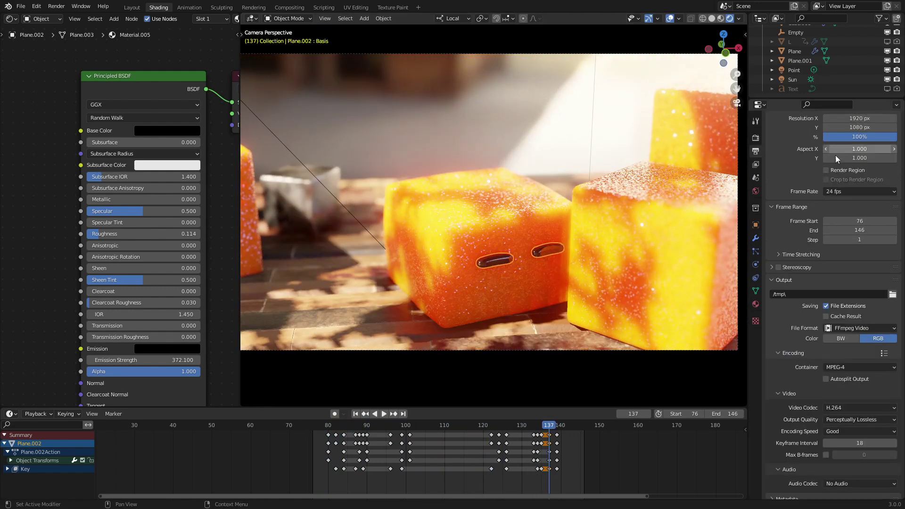
pyautogui.scroll(2, 836, 159)
pyautogui.write('1080')
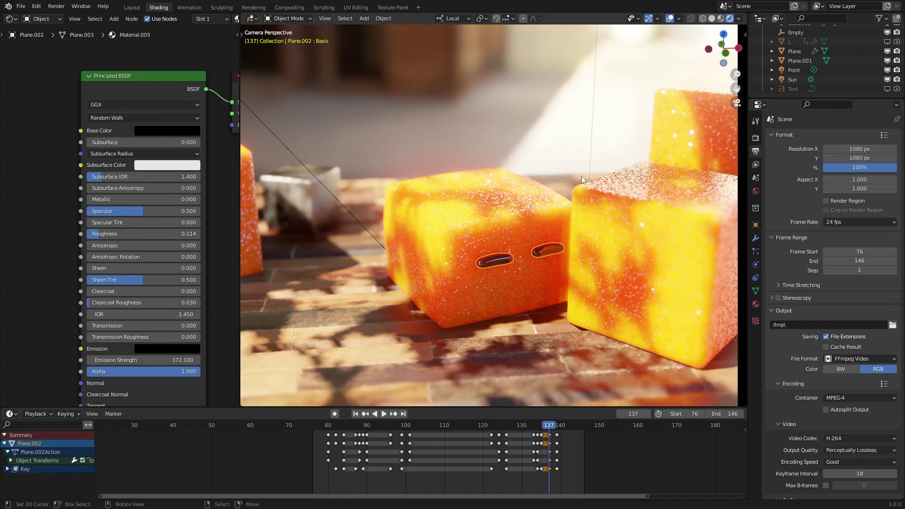
pyautogui.press('Home')
pyautogui.press('space')
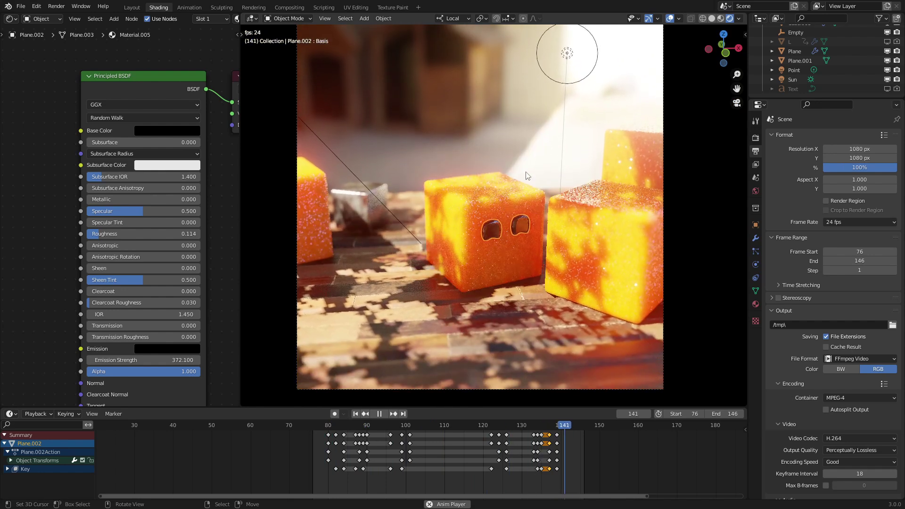
pyautogui.press('space')
# Step: Select the sun light above the scene and set its strength to about 91.830
pyautogui.moveTo(499, 168); pyautogui.dragTo(446, 195, button='middle')
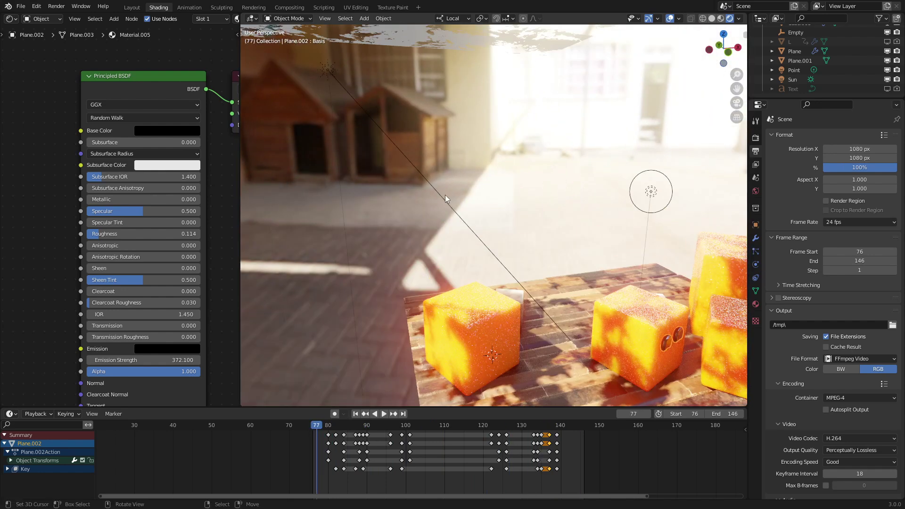
pyautogui.click(445, 196)
pyautogui.click(755, 266)
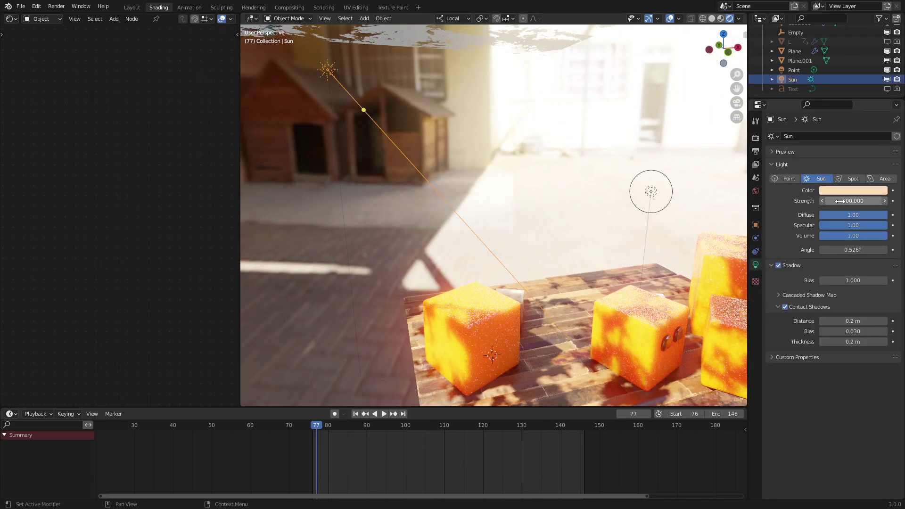
pyautogui.moveTo(840, 201)
pyautogui.mouseDown()
pyautogui.moveTo(824, 201)
pyautogui.moveTo(844, 201)
pyautogui.mouseUp()
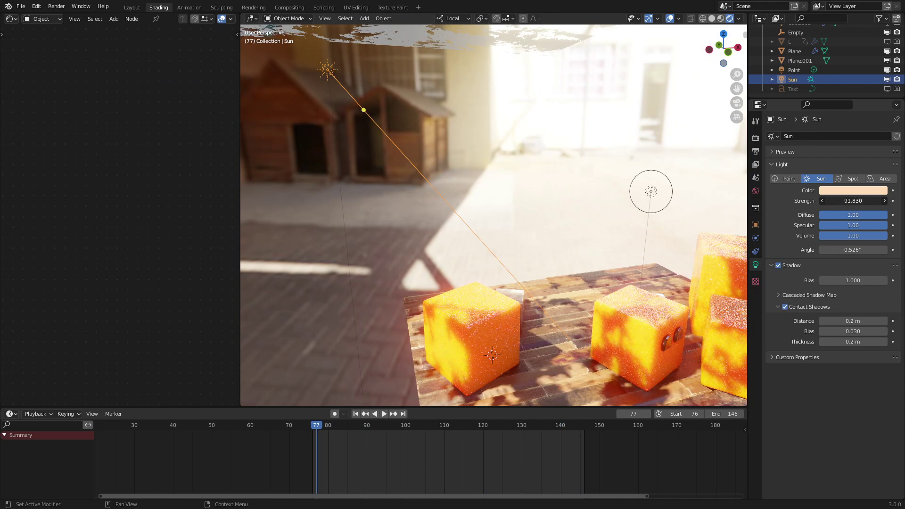
# Step: Check the World's courtyard.exr background, and in Material Preview try the city environment before choosing the courtyard one
pyautogui.moveTo(464, 204); pyautogui.dragTo(537, 181, button='middle')
pyautogui.click(755, 191)
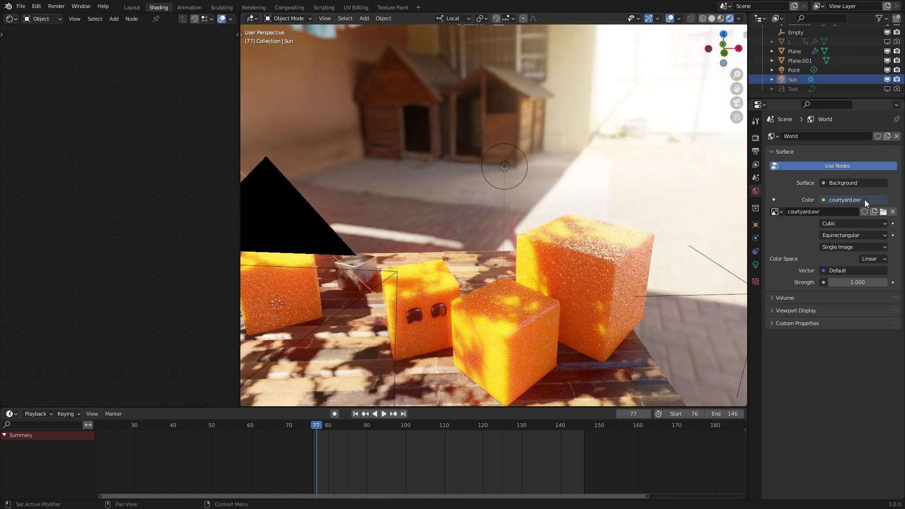
pyautogui.click(721, 18)
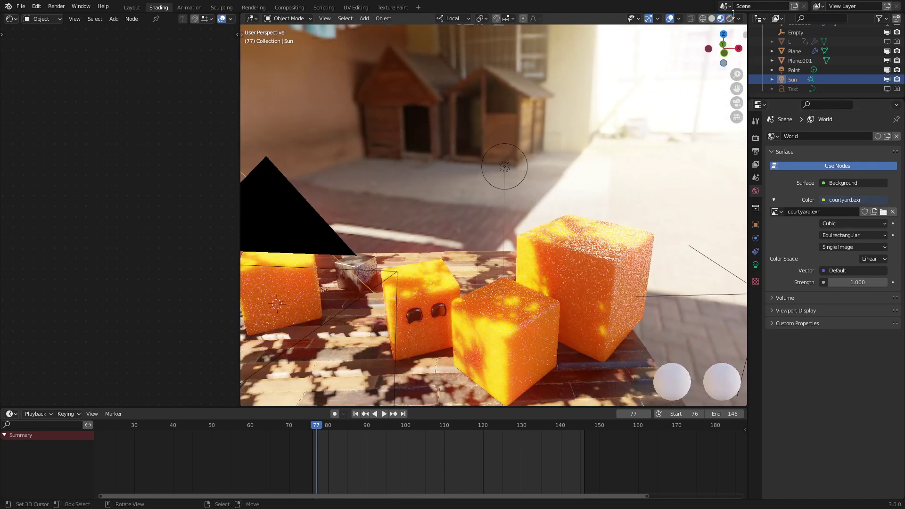
pyautogui.click(739, 18)
pyautogui.click(725, 106)
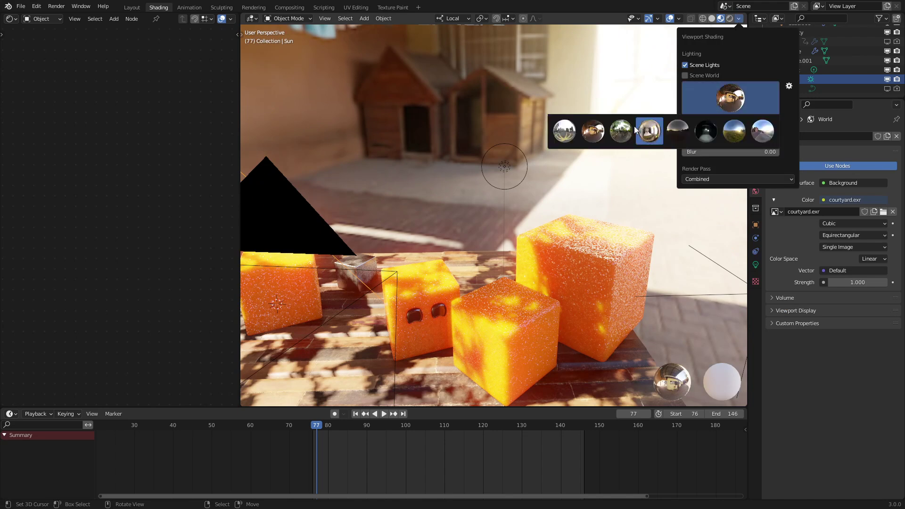
pyautogui.click(563, 132)
pyautogui.click(759, 92)
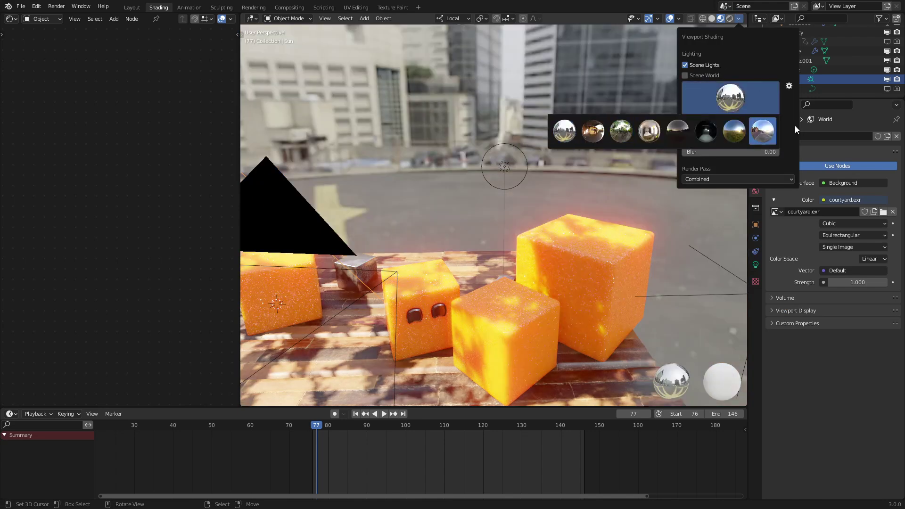
pyautogui.click(593, 137)
# Step: Inspect the courtyard-lit cubes up close and play the animation through the camera in Material Preview
pyautogui.moveTo(535, 196); pyautogui.dragTo(498, 245, button='middle')
pyautogui.scroll(2, 496, 239)
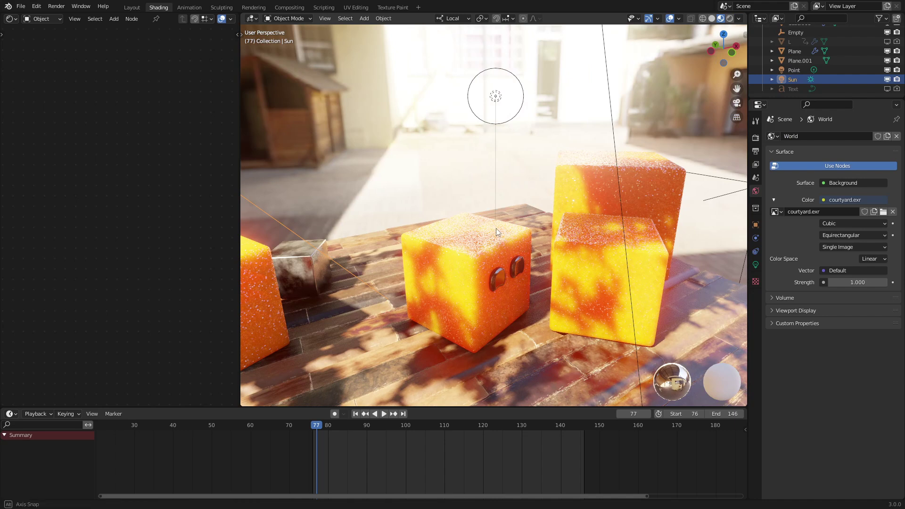
pyautogui.moveTo(496, 228); pyautogui.dragTo(486, 223, button='middle')
pyautogui.press('KP_0')
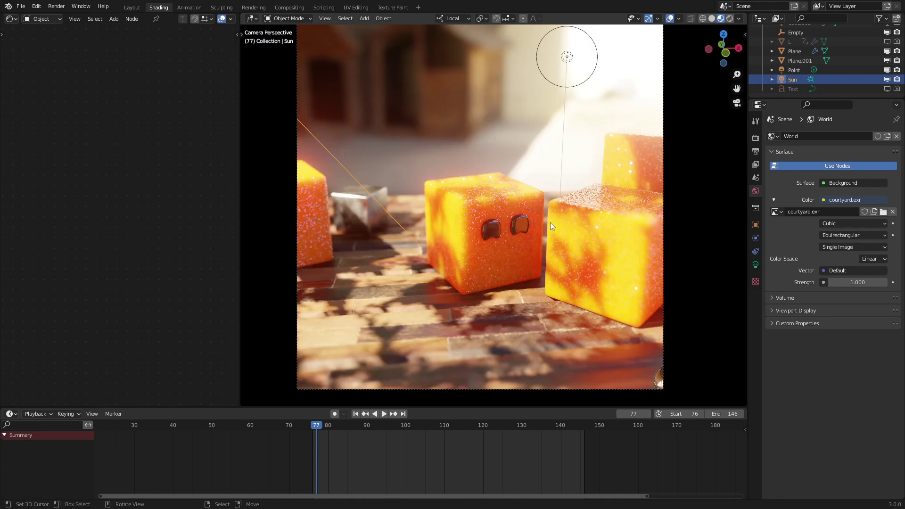
pyautogui.press('space')
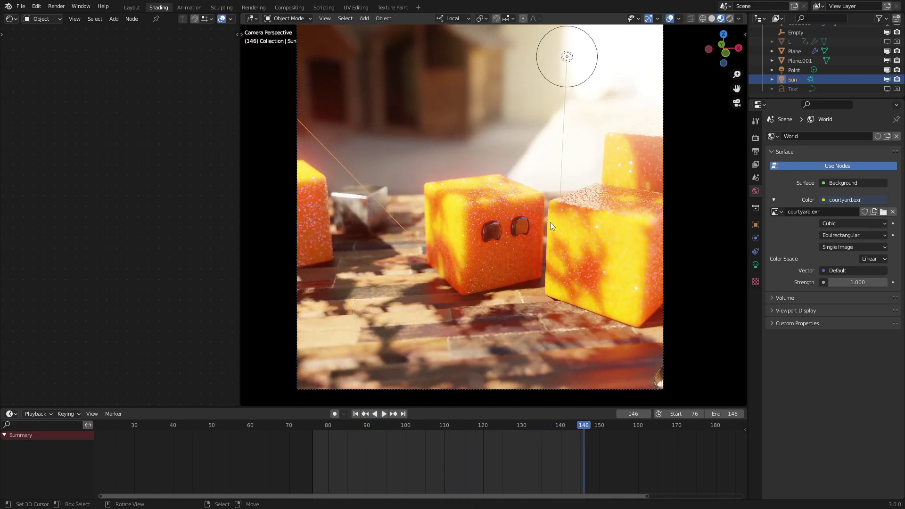
pyautogui.press('space')
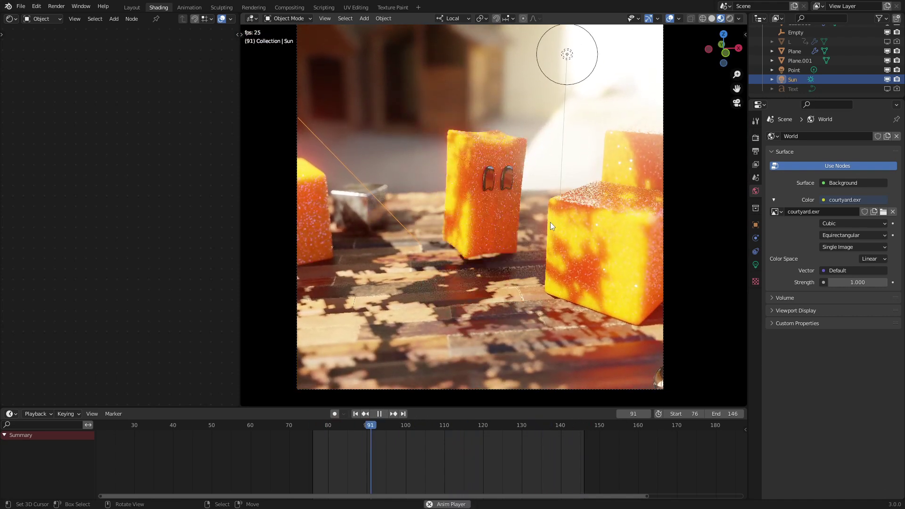